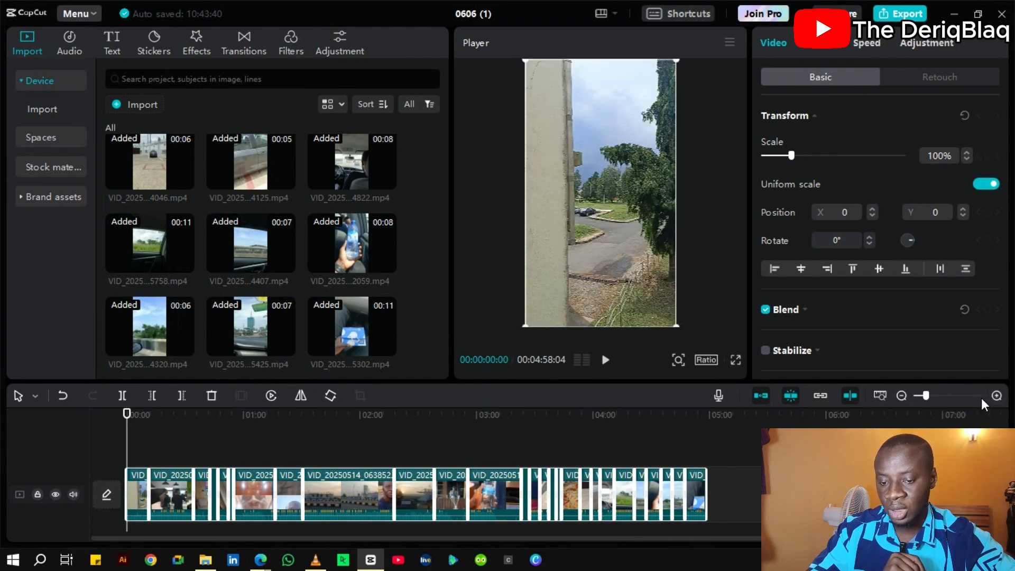
# - Try several timeline zoom levels, then fit the whole project into the timeline view
pyautogui.click(901, 395)
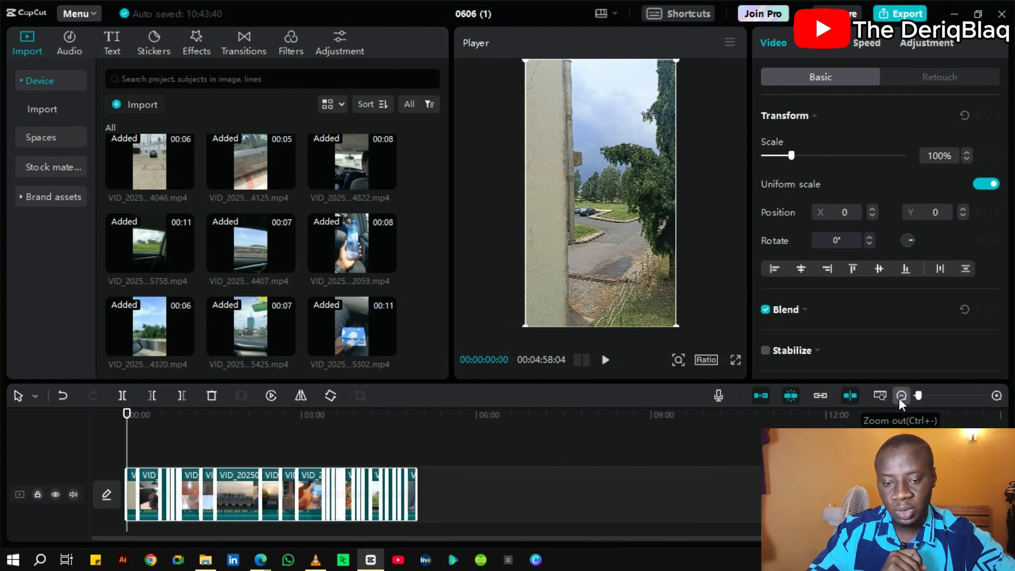
pyautogui.click(996, 396)
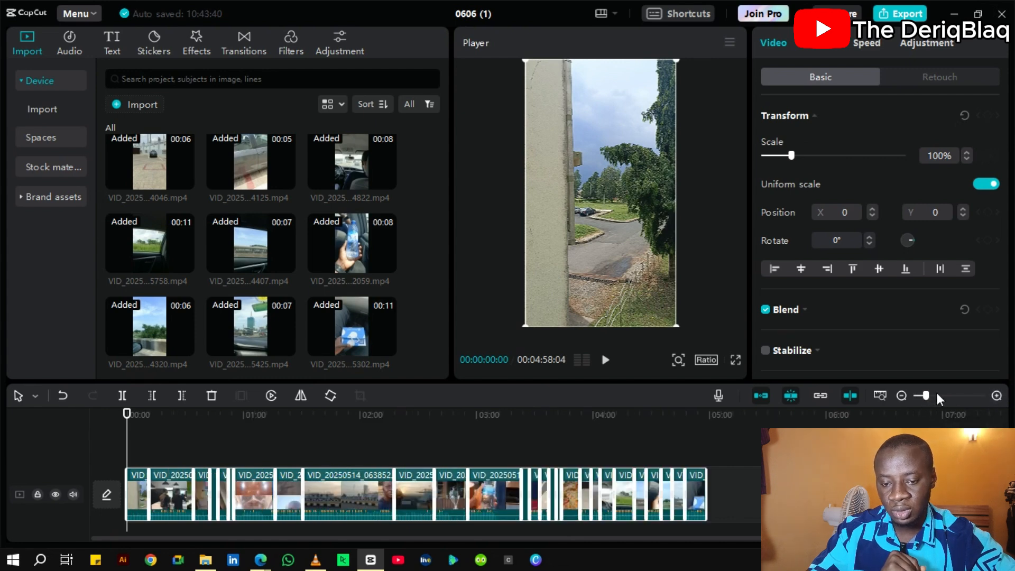
pyautogui.click(927, 395)
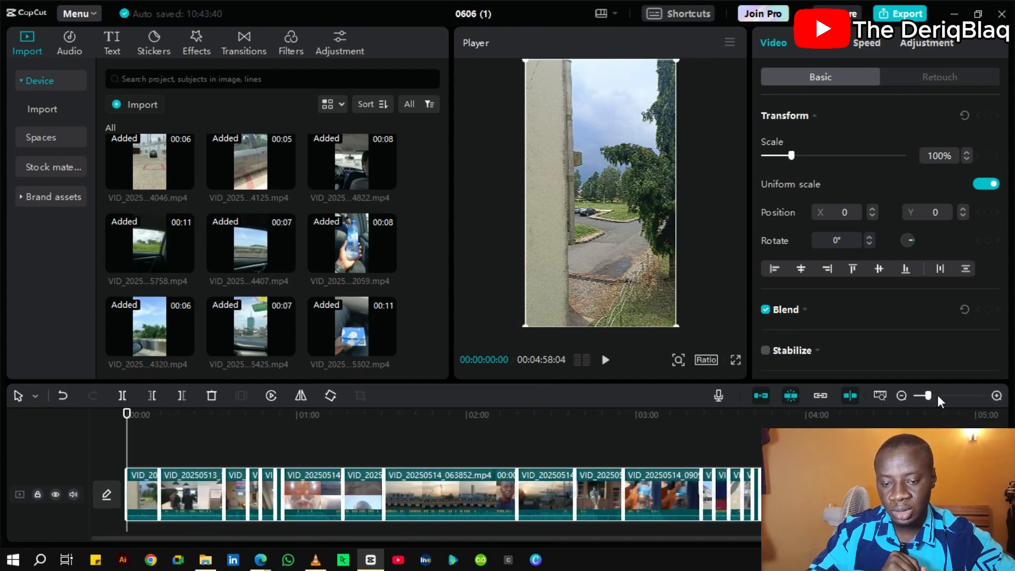
pyautogui.click(921, 396)
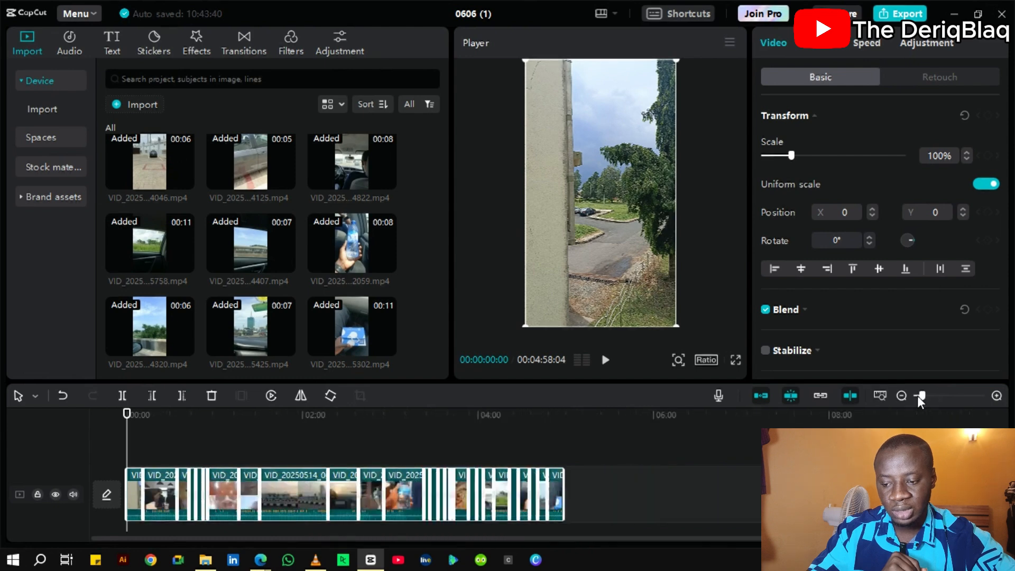
pyautogui.moveTo(918, 396); pyautogui.dragTo(922, 397)
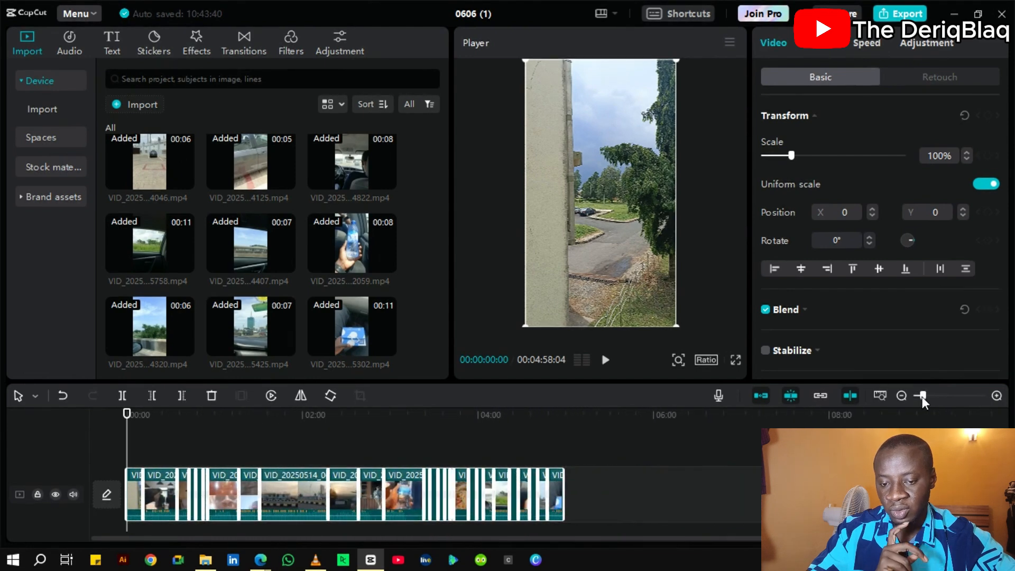
pyautogui.click(878, 397)
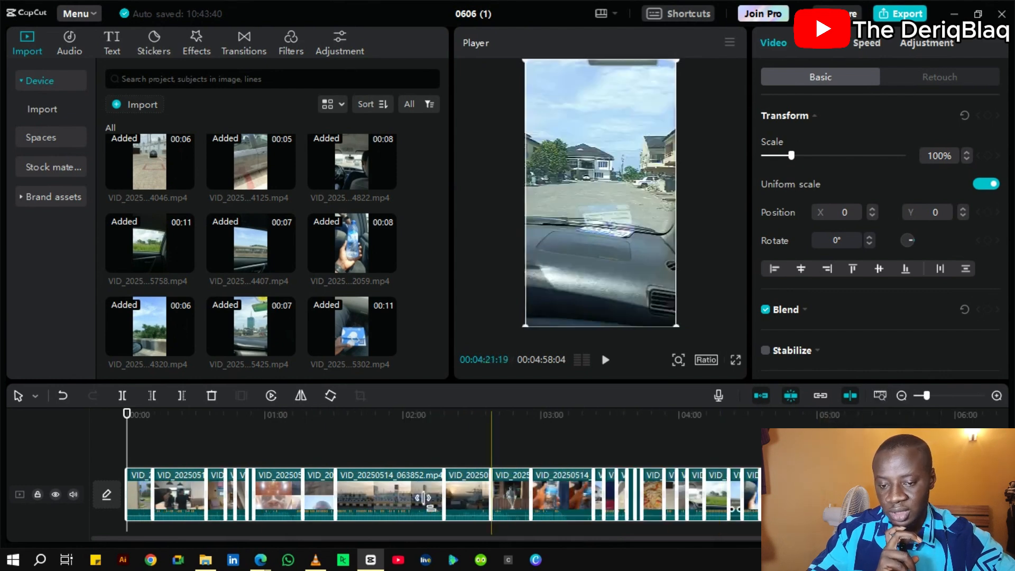
# - Examine the opening clips at high timeline magnification, then fit the whole project into view again
pyautogui.click(963, 397)
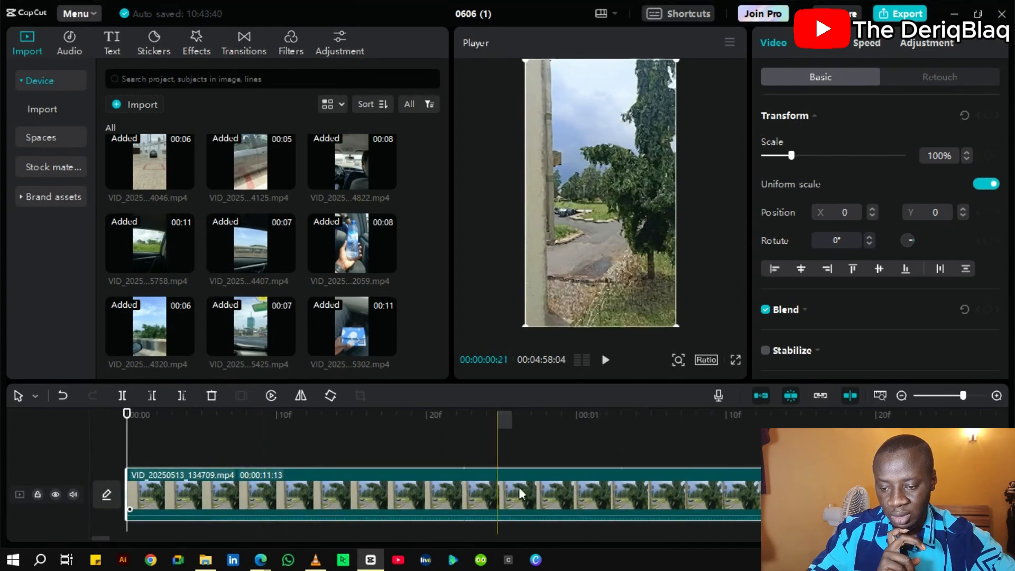
pyautogui.hscroll(1, 641, 486)
pyautogui.hscroll(10, 640, 485)
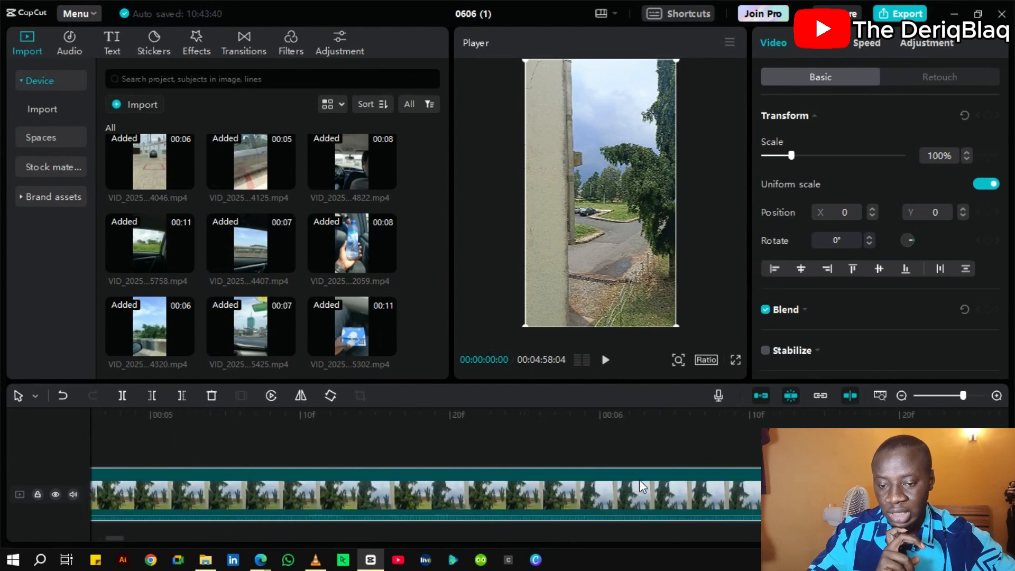
pyautogui.hscroll(1, 641, 485)
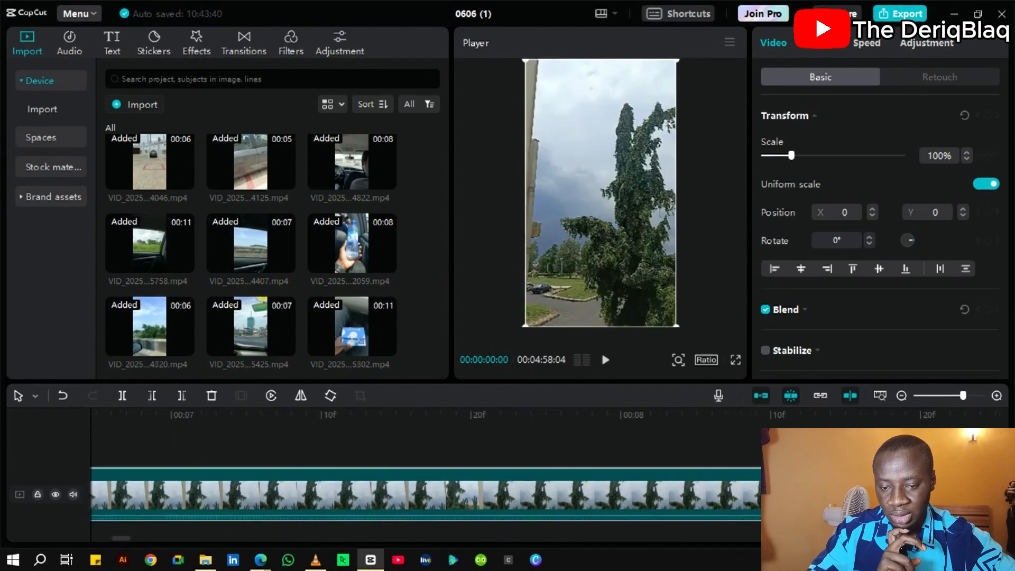
pyautogui.click(902, 396)
pyautogui.click(636, 509)
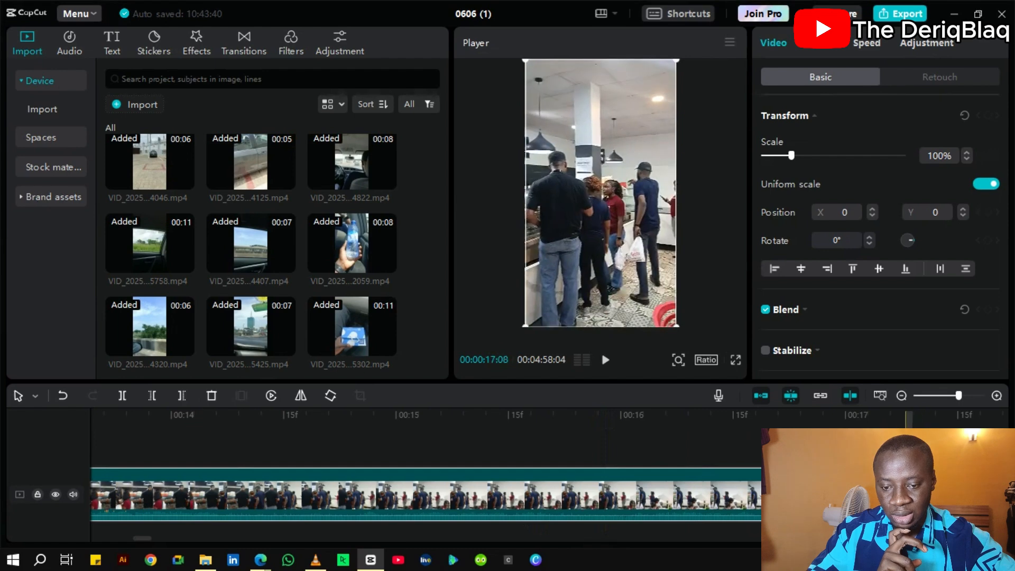
pyautogui.click(880, 397)
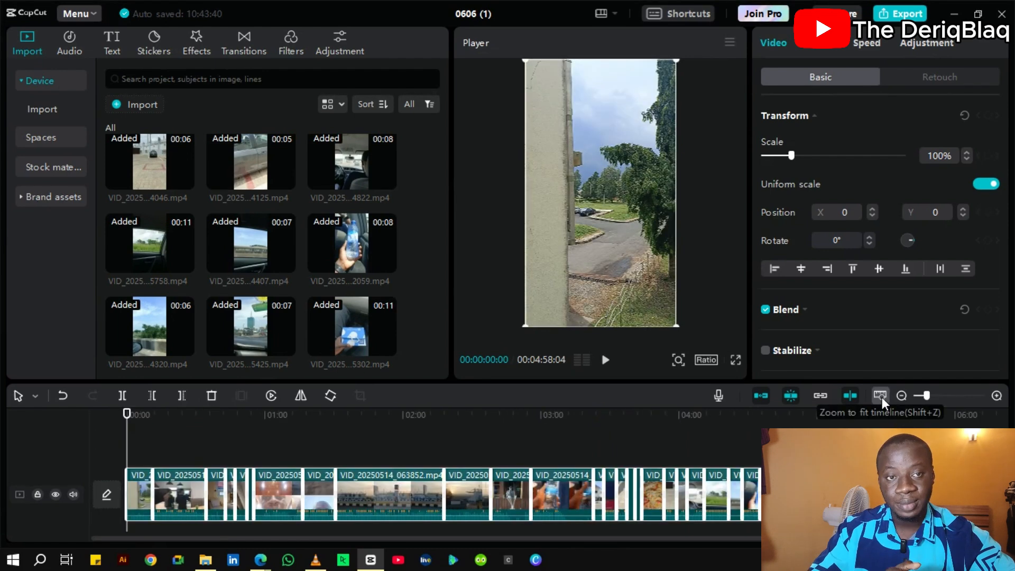
# - Deselect all clips by placing the playhead within the first clip, and magnify the timeline around it
pyautogui.click(146, 430)
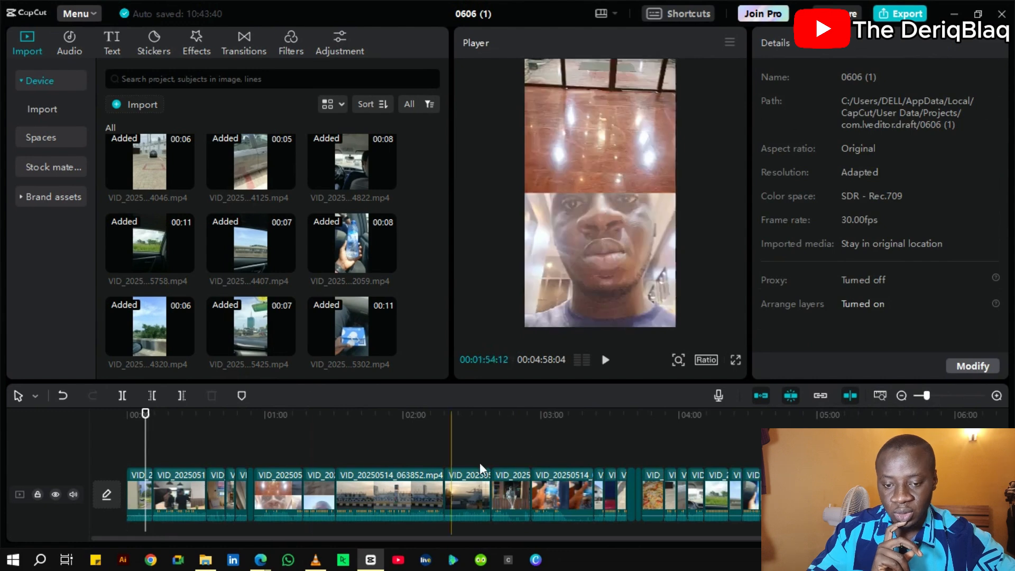
pyautogui.click(996, 396)
pyautogui.click(996, 396)
pyautogui.click(996, 396)
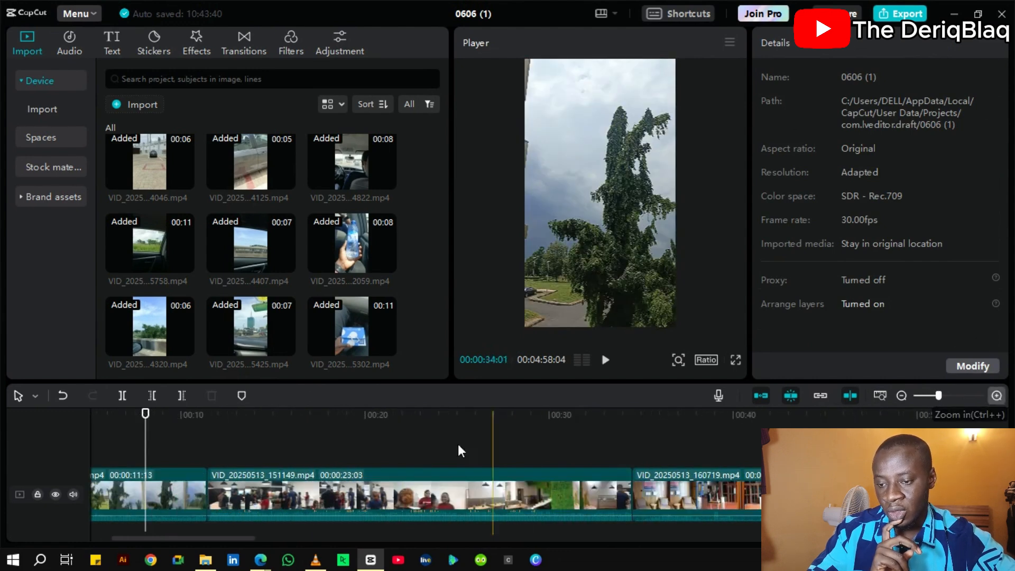
# - Review the footage clip by clip along the timeline, from the first clip to the last
pyautogui.hscroll(-3, 319, 459)
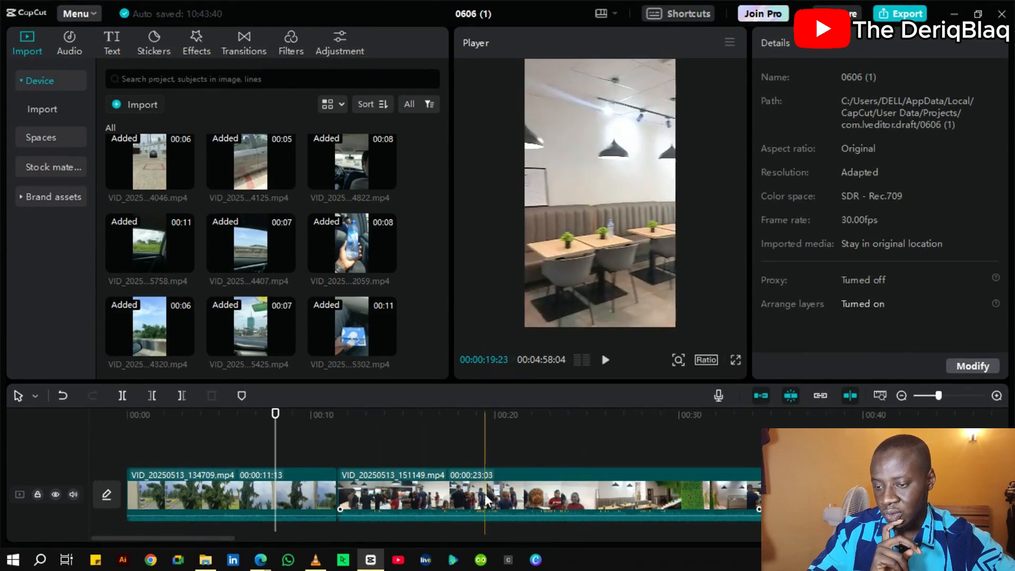
pyautogui.click(230, 510)
pyautogui.hscroll(8, 309, 485)
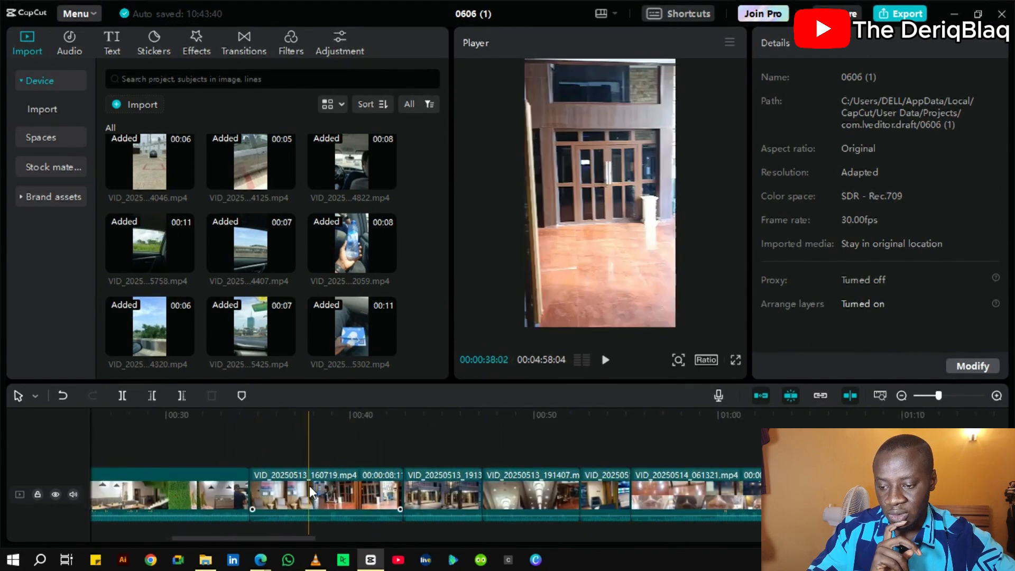
pyautogui.click(387, 481)
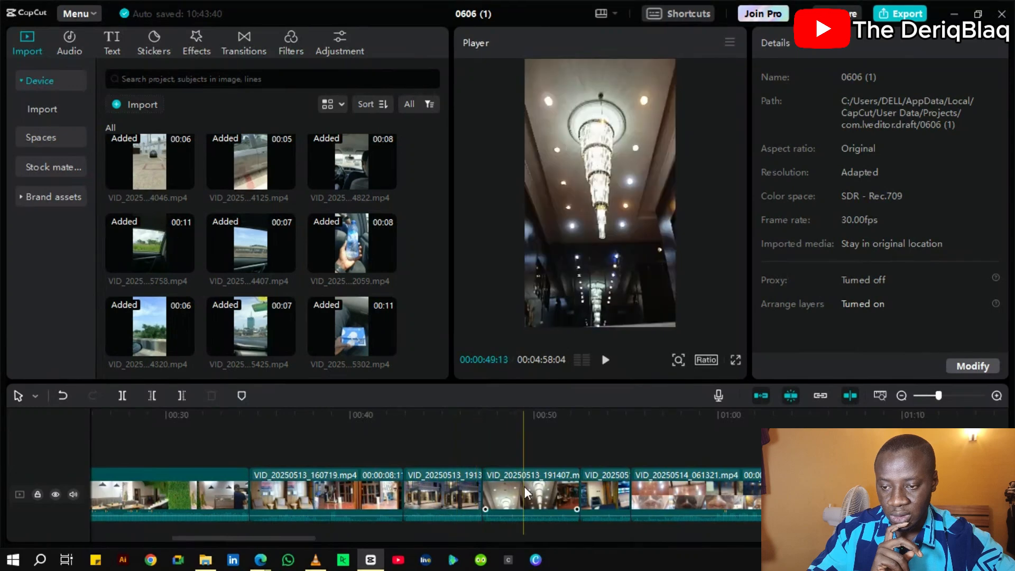
pyautogui.click(589, 486)
pyautogui.hscroll(5, 605, 487)
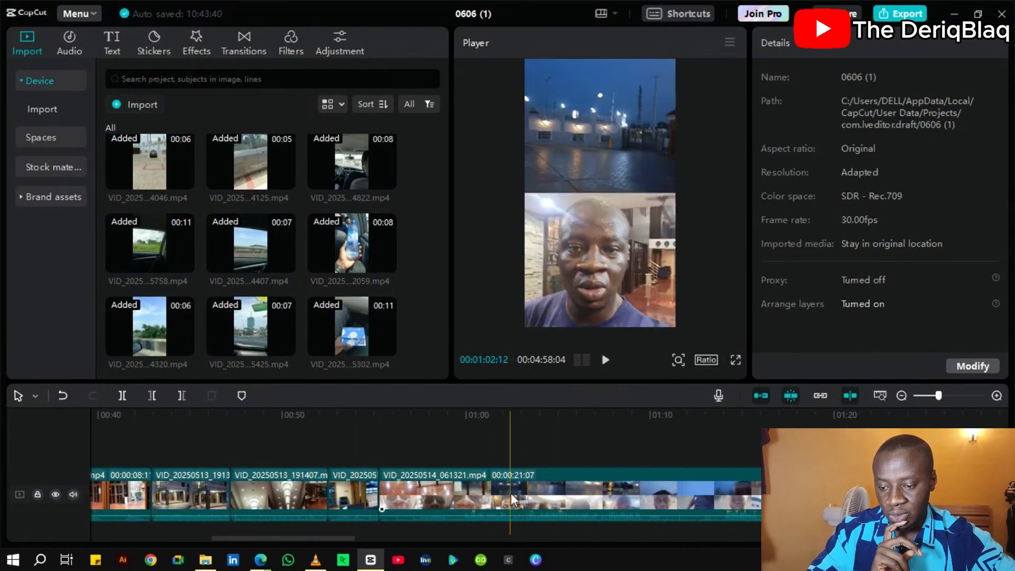
pyautogui.hscroll(7, 512, 492)
pyautogui.hscroll(7, 553, 493)
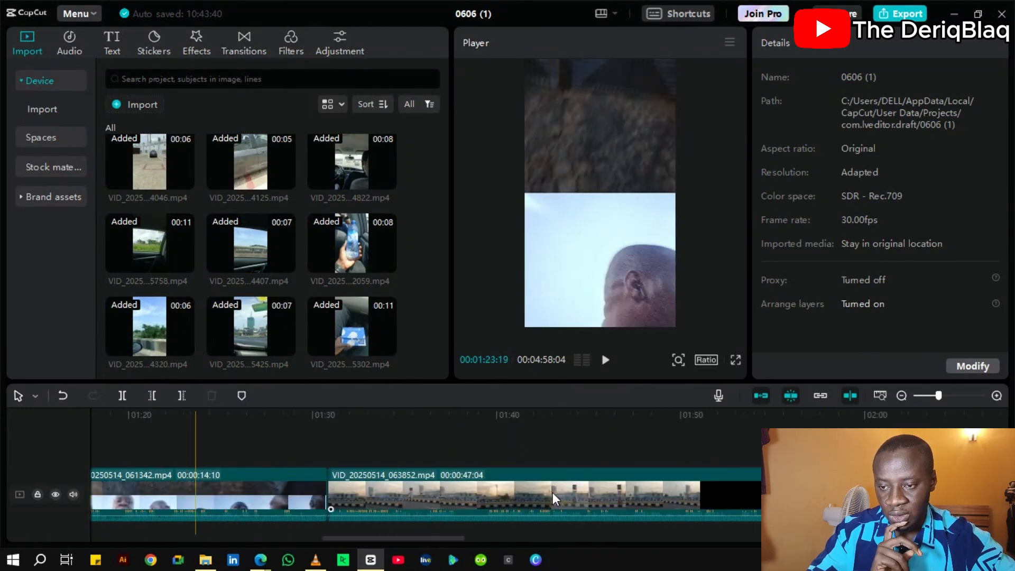
pyautogui.hscroll(11, 599, 490)
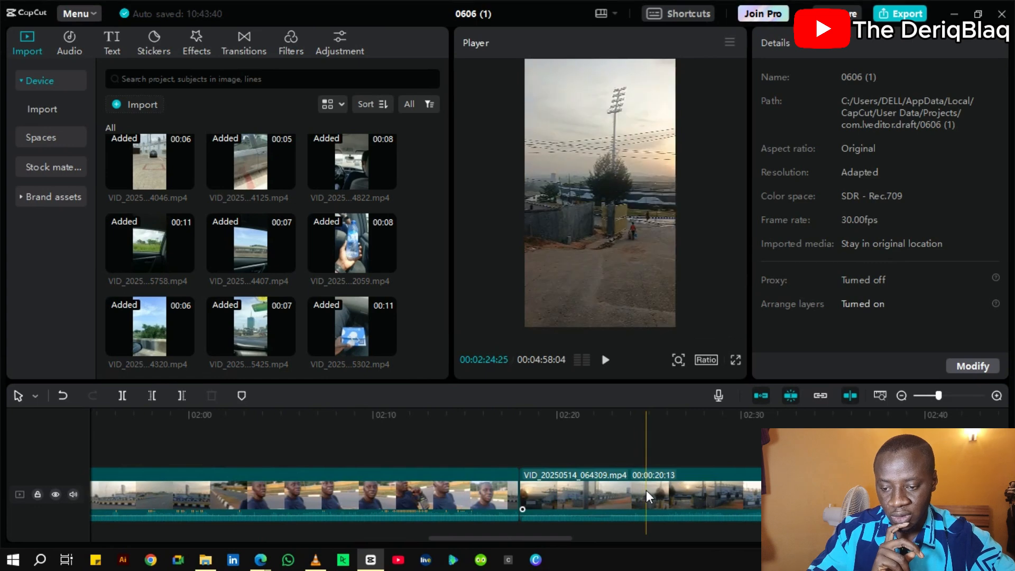
pyautogui.hscroll(5, 645, 490)
pyautogui.hscroll(5, 650, 490)
pyautogui.hscroll(6, 699, 483)
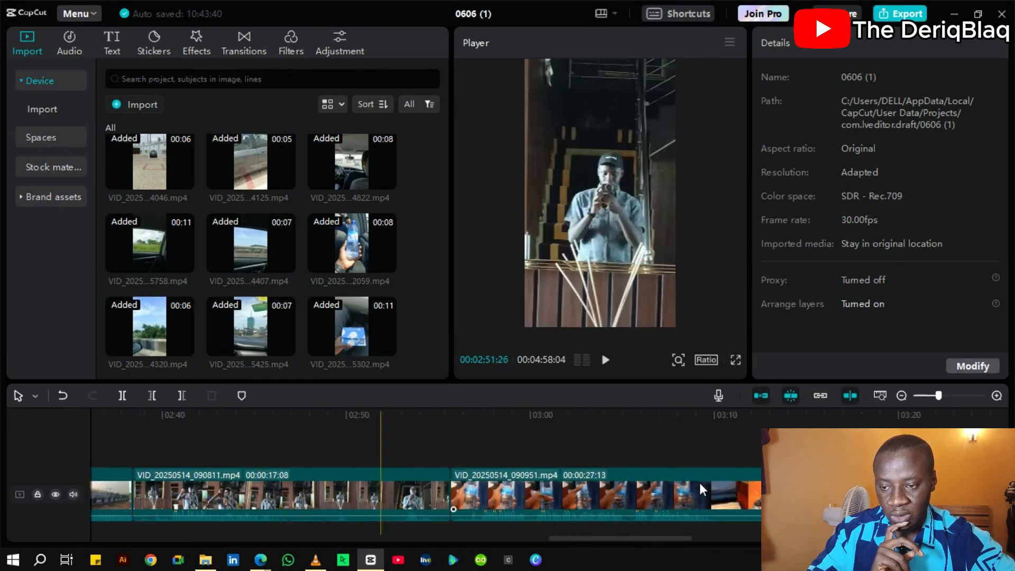
pyautogui.hscroll(10, 740, 480)
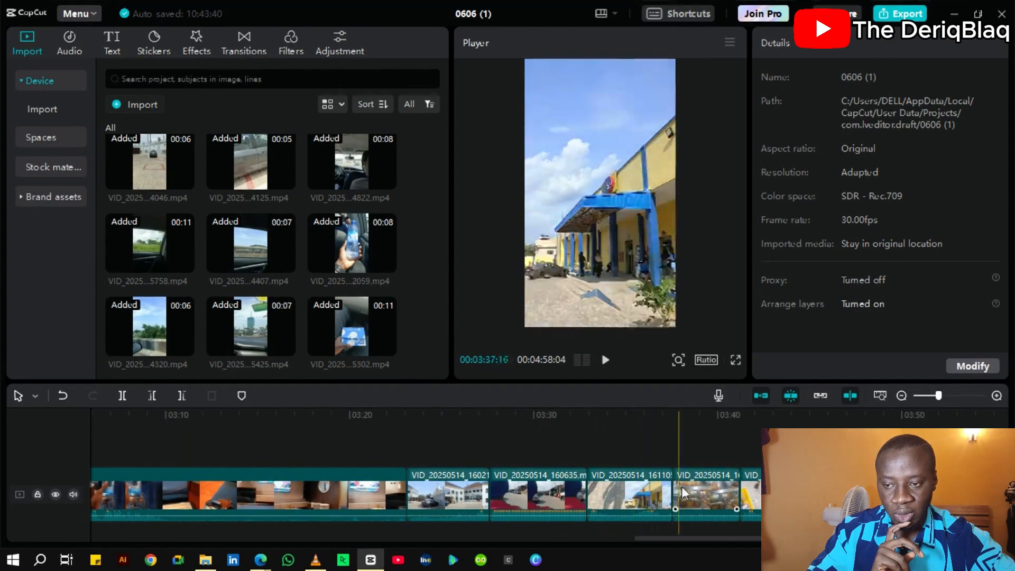
pyautogui.hscroll(7, 757, 488)
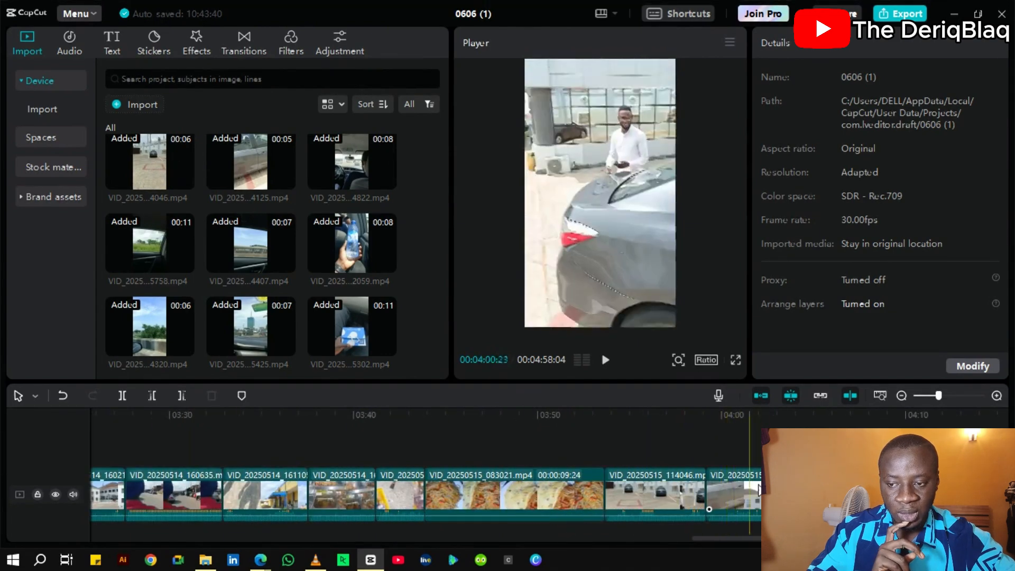
pyautogui.hscroll(4, 802, 489)
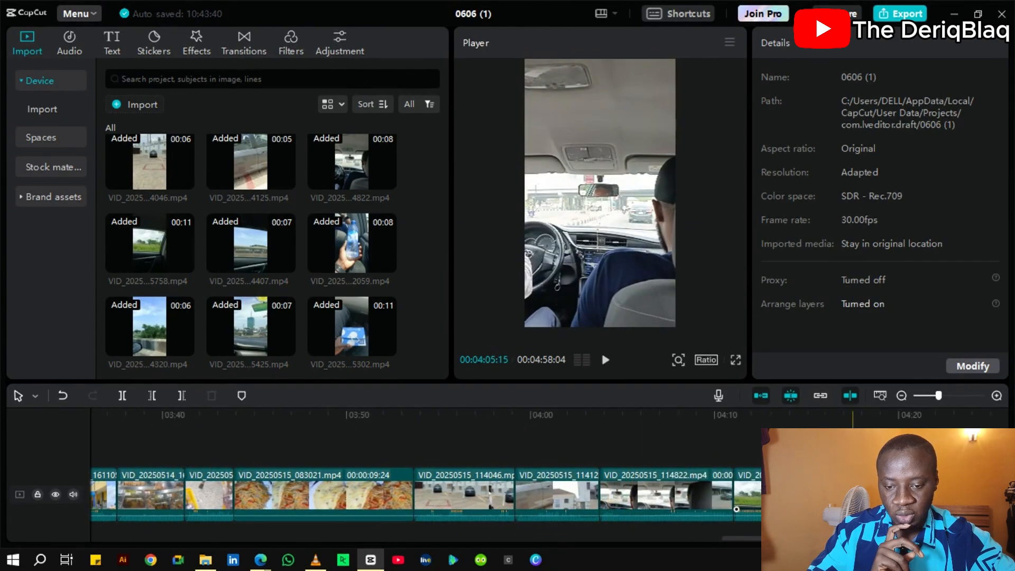
pyautogui.hscroll(8, 856, 488)
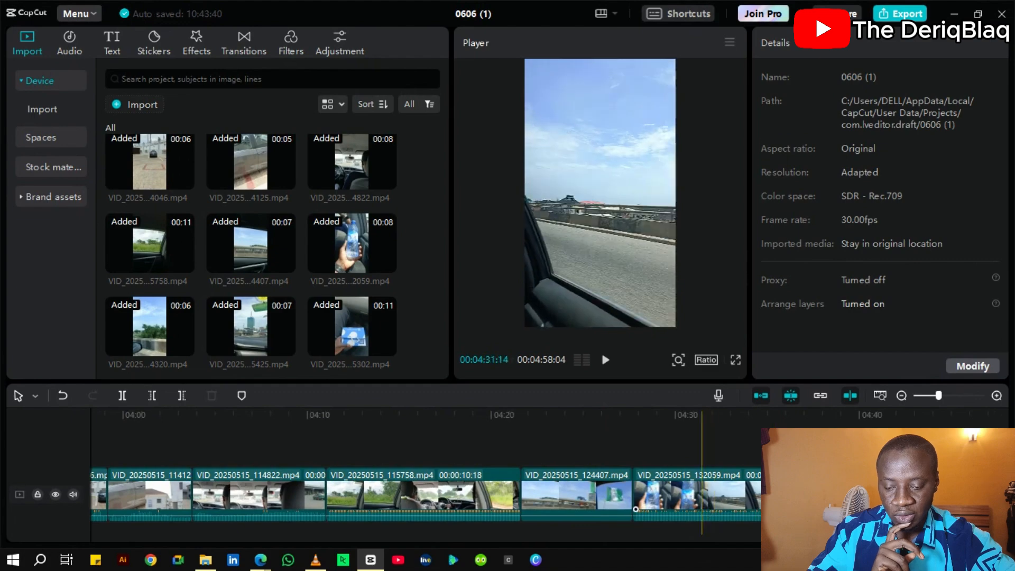
pyautogui.hscroll(8, 727, 513)
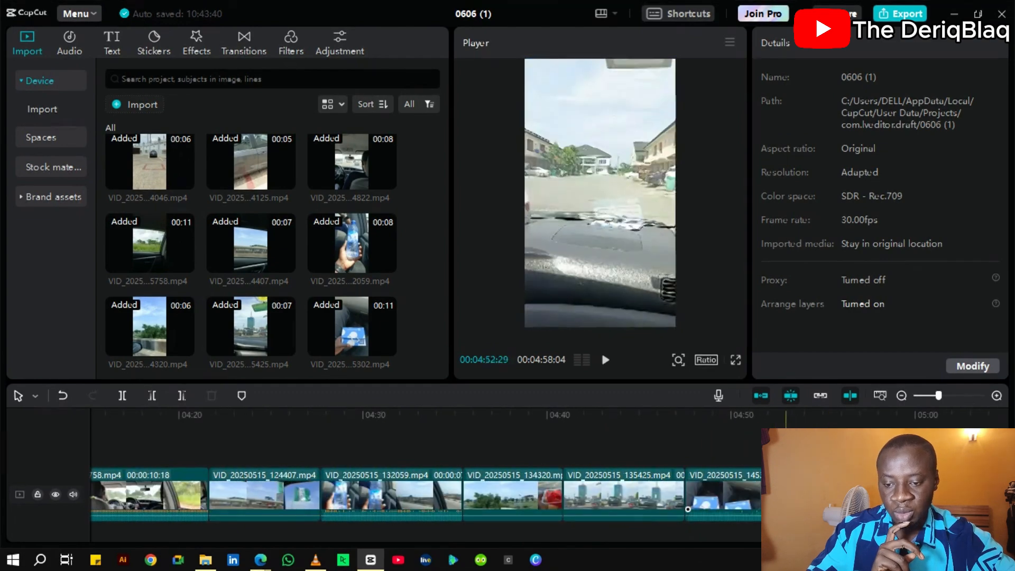
# - Place the playhead at the very start of the timeline and select the first clip, VID_20250513_134709.mp4
pyautogui.hscroll(-20, 681, 518)
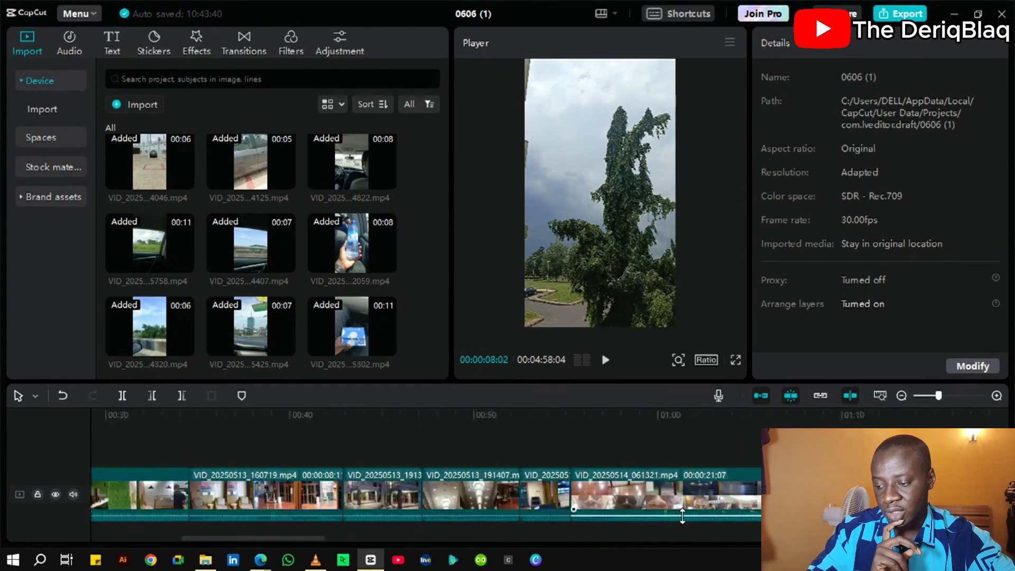
pyautogui.hscroll(-3, 226, 499)
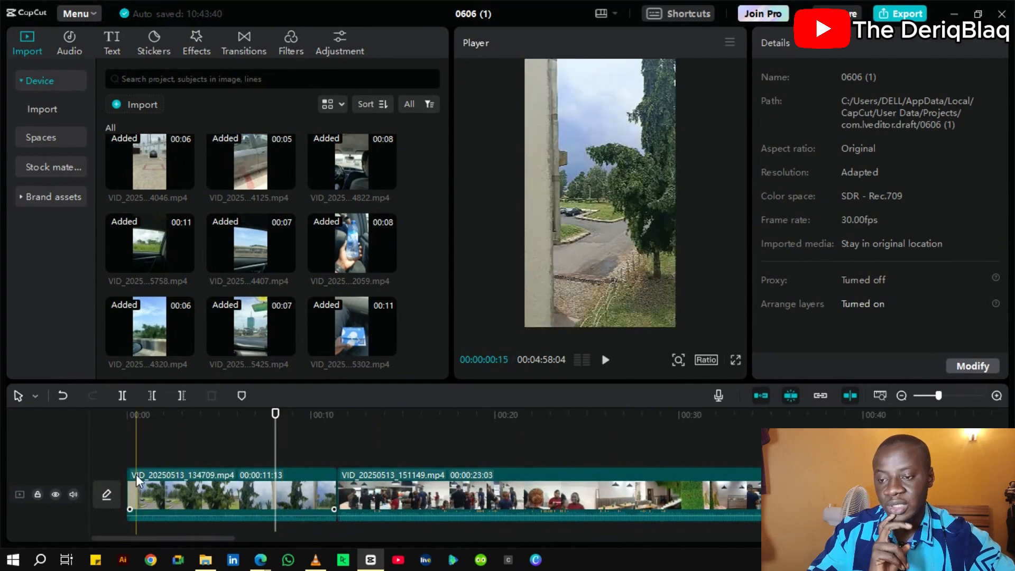
pyautogui.click(128, 452)
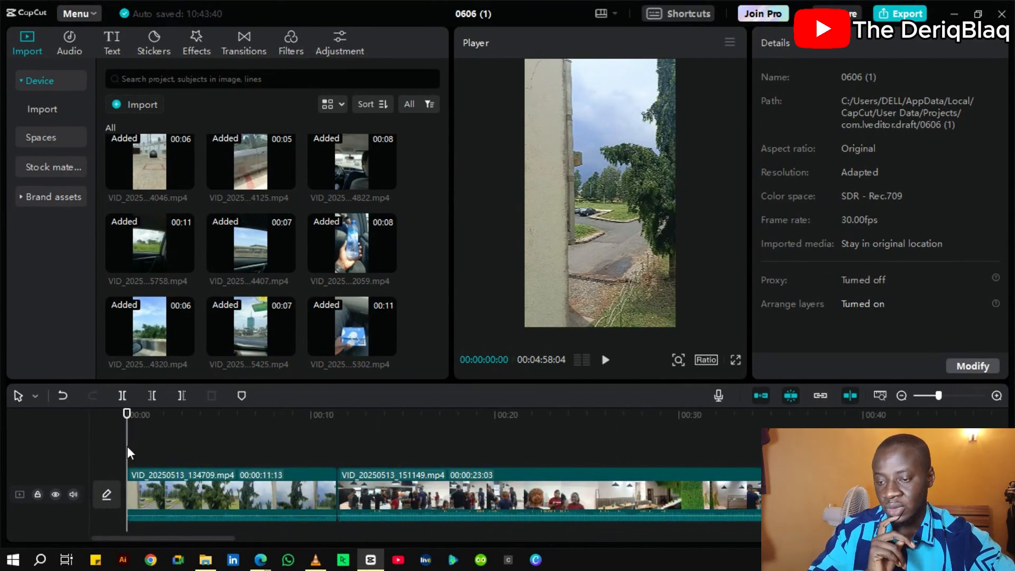
pyautogui.click(249, 490)
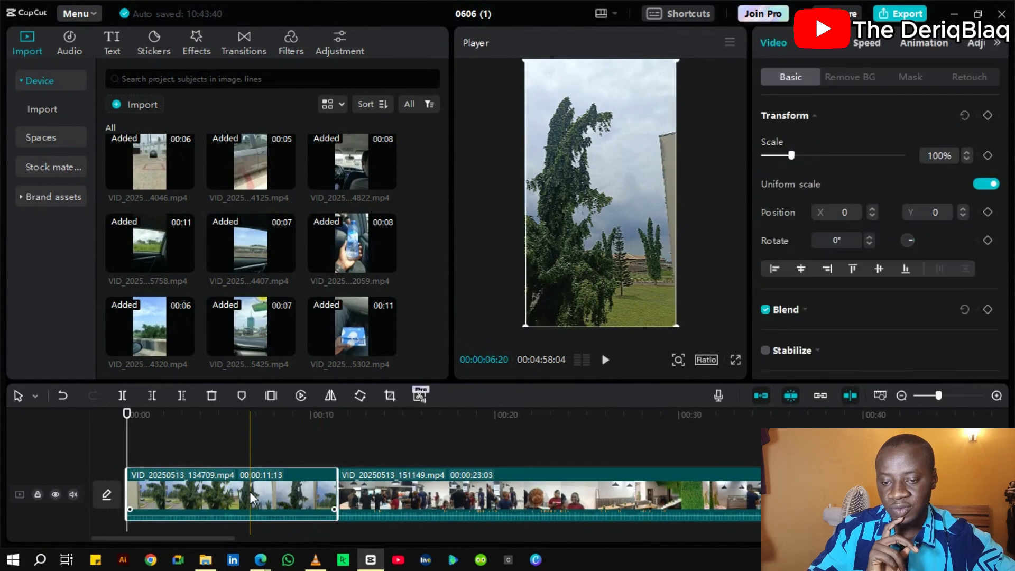
pyautogui.click(988, 395)
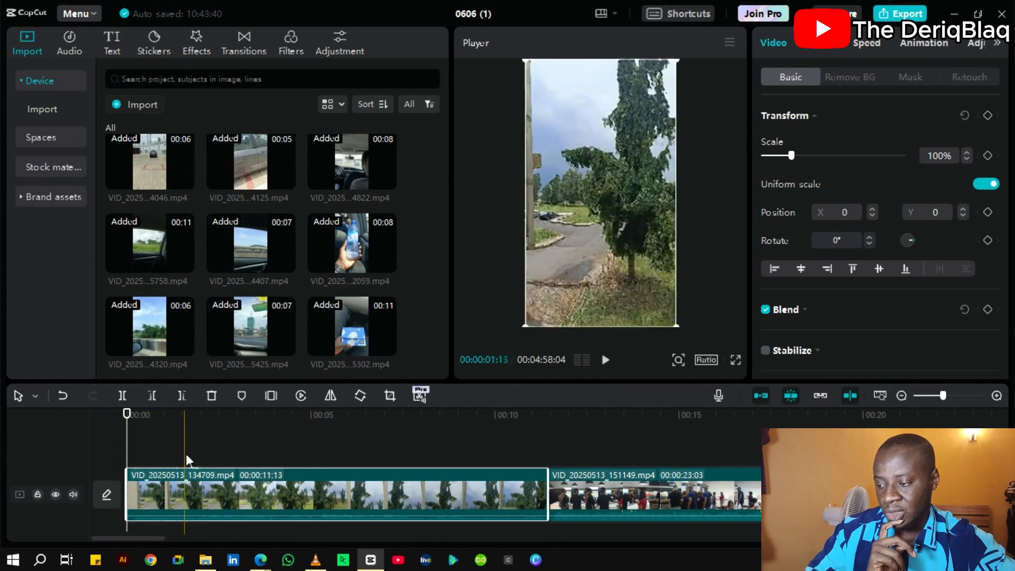
pyautogui.click(35, 397)
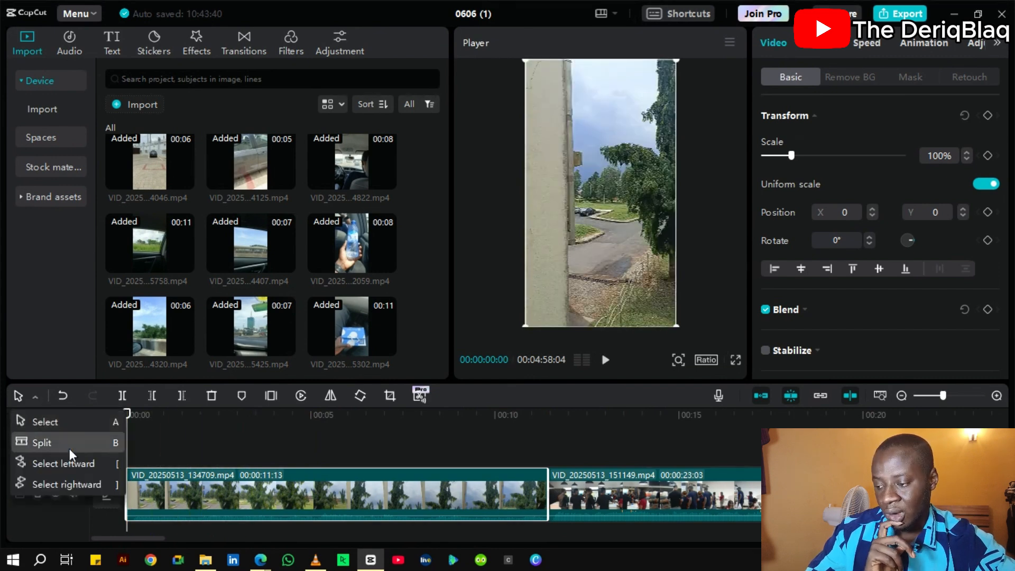
pyautogui.click(91, 442)
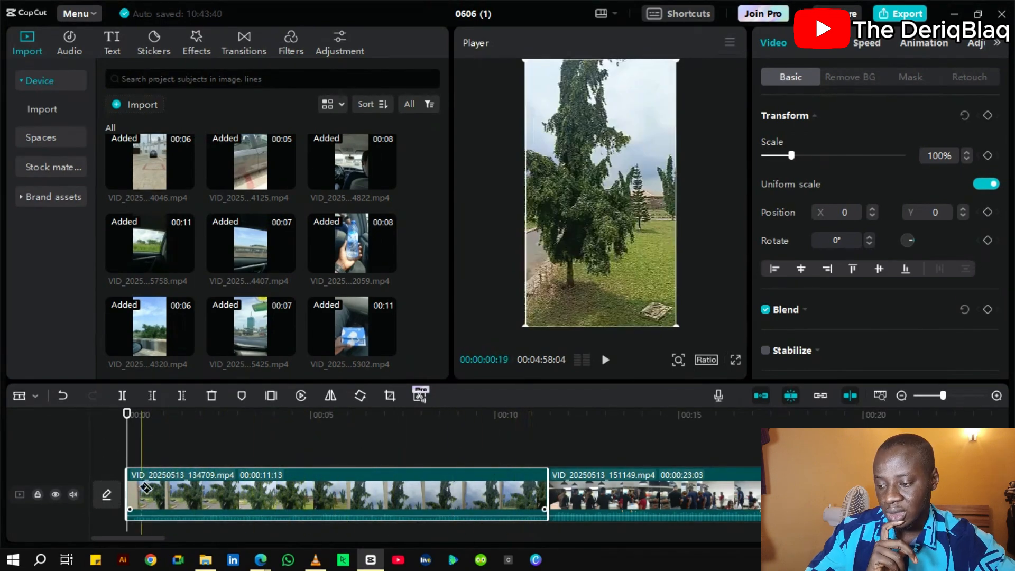
pyautogui.click(28, 395)
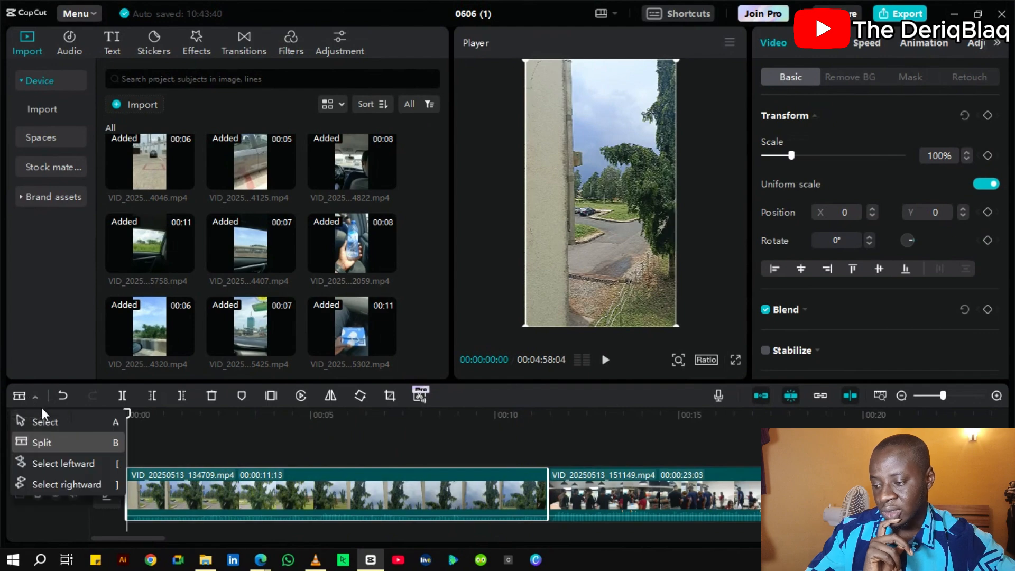
pyautogui.click(46, 422)
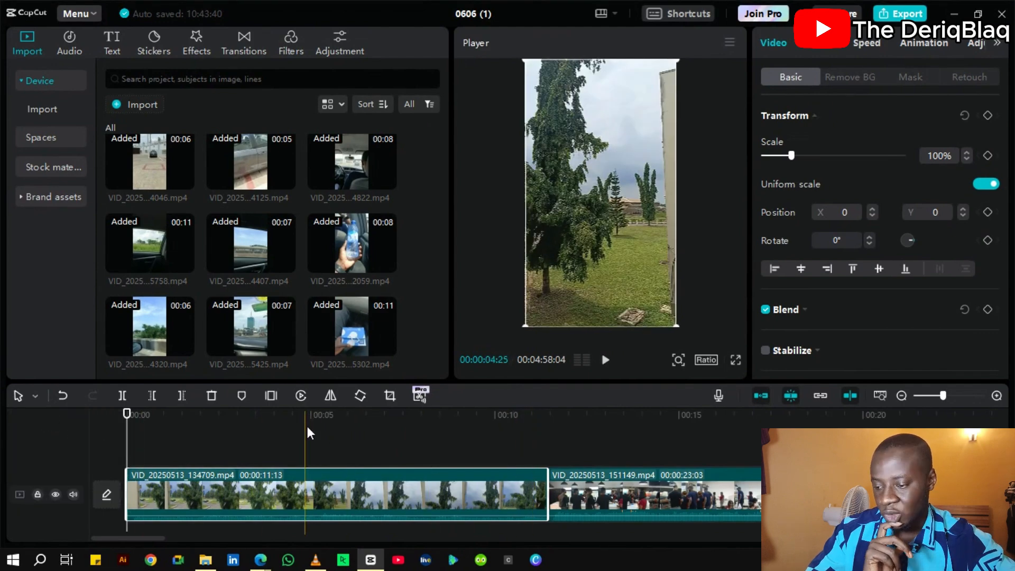
# - Examine the first two clips along the timeline to the end of VID_20250513_151149.mp4, then reselect the first clip, VID_20250513_134709.mp4
pyautogui.click(318, 446)
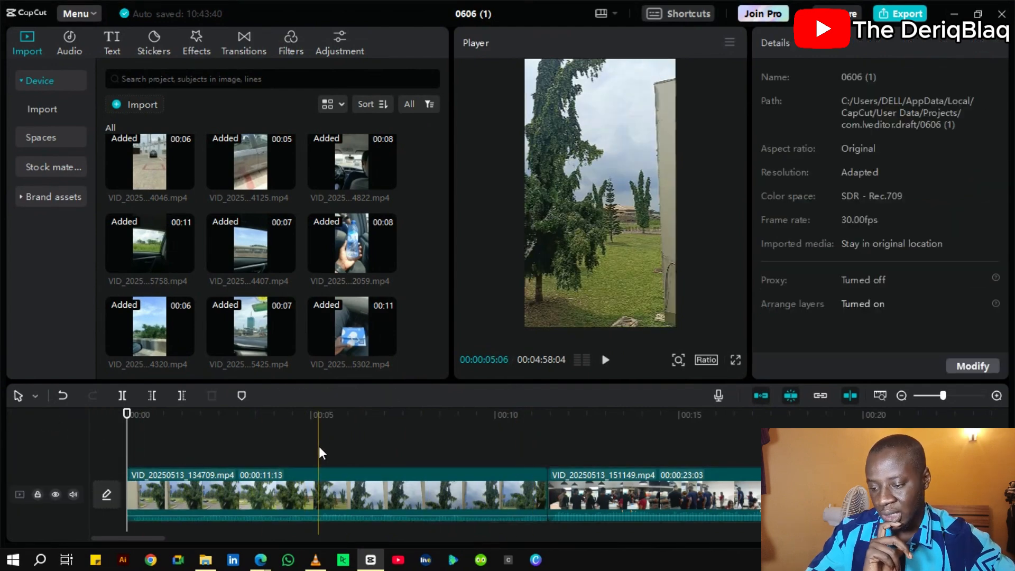
pyautogui.click(366, 484)
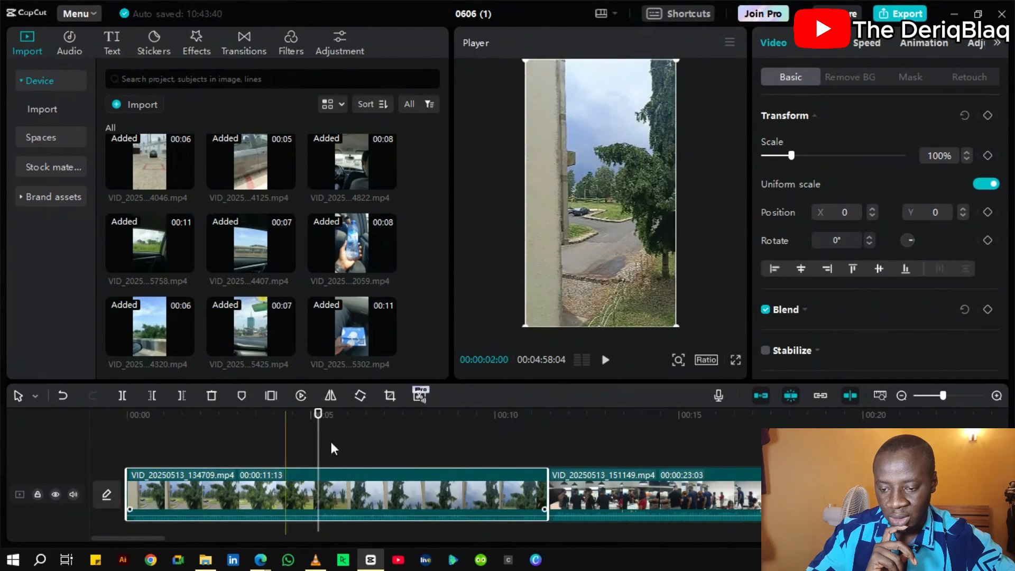
pyautogui.click(625, 477)
pyautogui.hscroll(5, 625, 477)
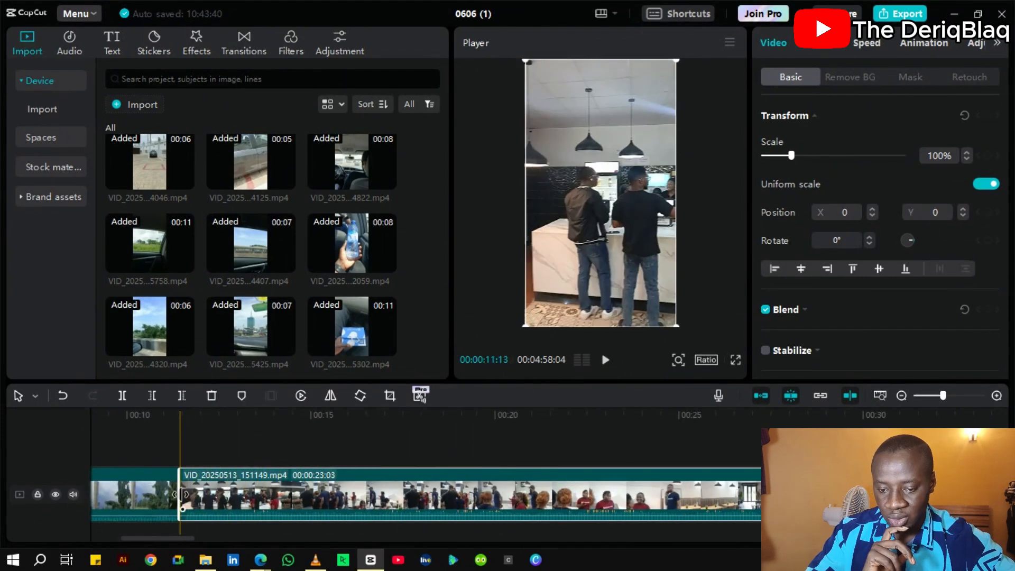
pyautogui.click(771, 418)
pyautogui.hscroll(5, 589, 509)
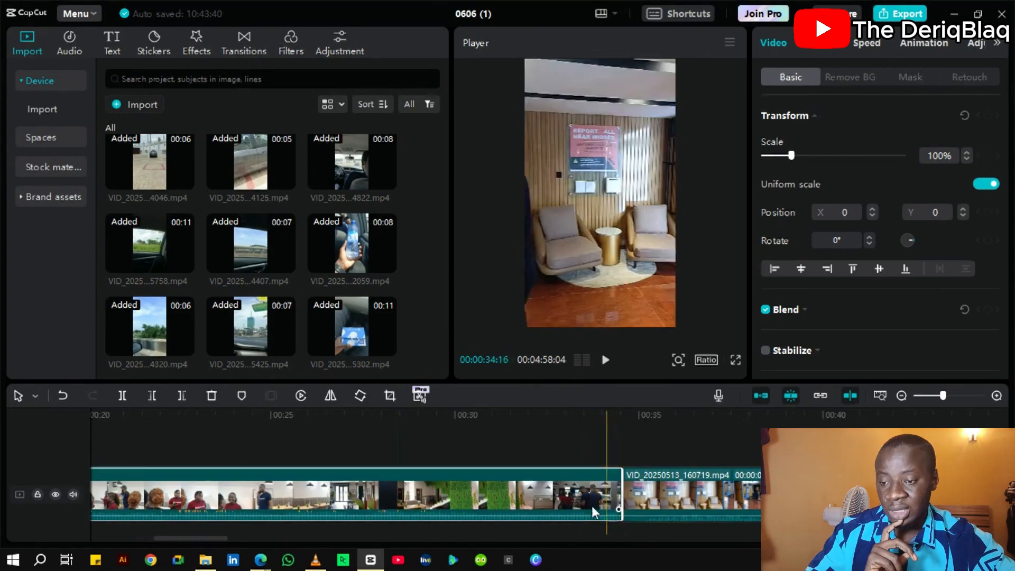
pyautogui.hscroll(-10, 396, 500)
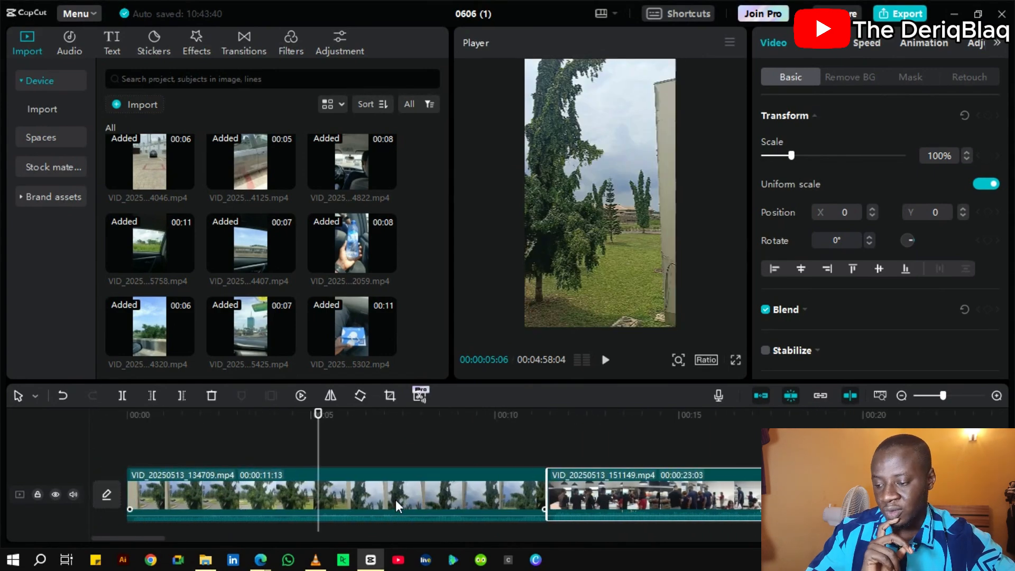
pyautogui.click(238, 484)
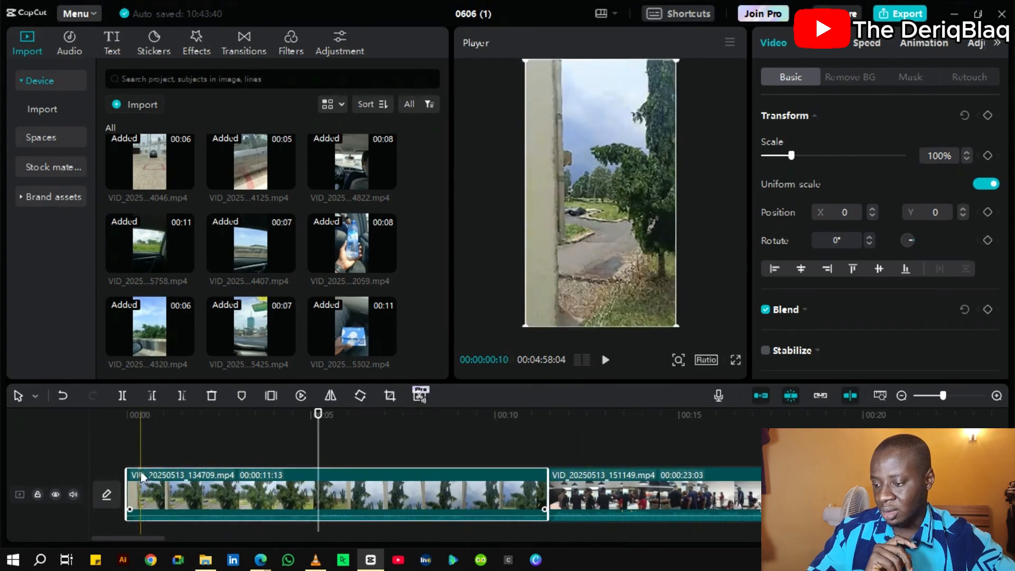
# - Place the playhead near the start of the first clip and try switching between the Split and Select tools, finishing on Select
pyautogui.click(29, 394)
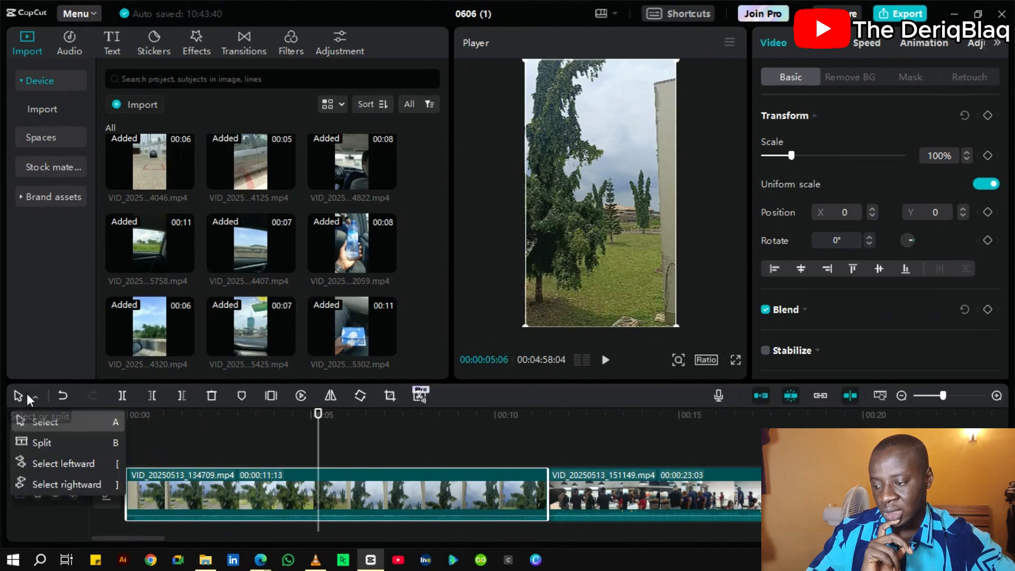
pyautogui.click(148, 437)
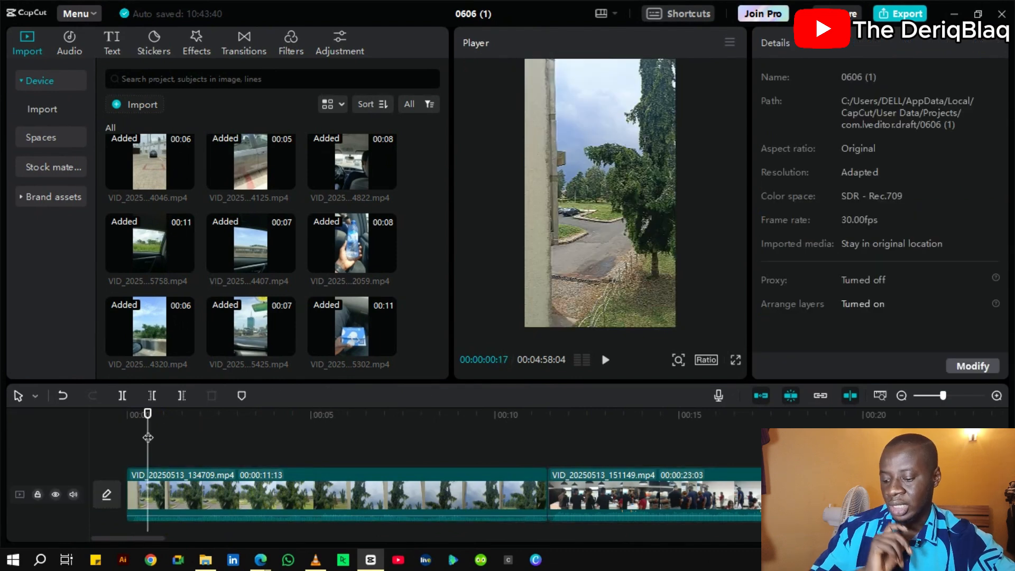
pyautogui.press('b')
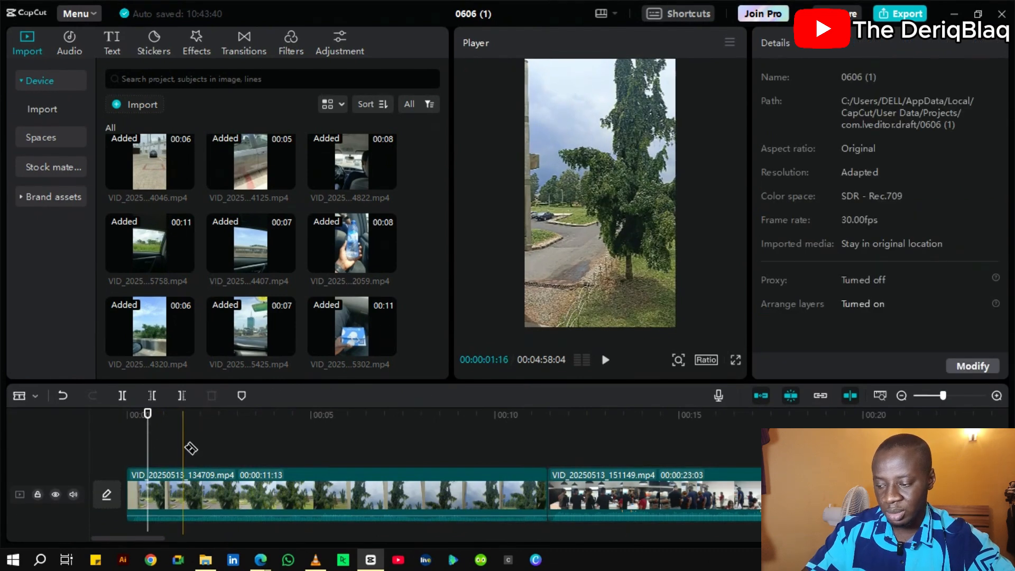
pyautogui.press('a')
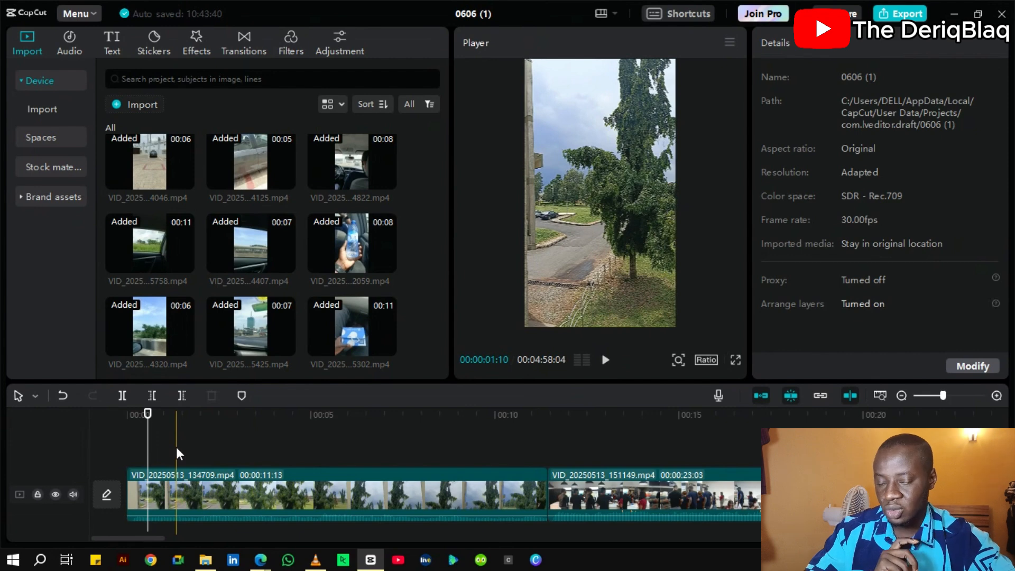
pyautogui.press('b')
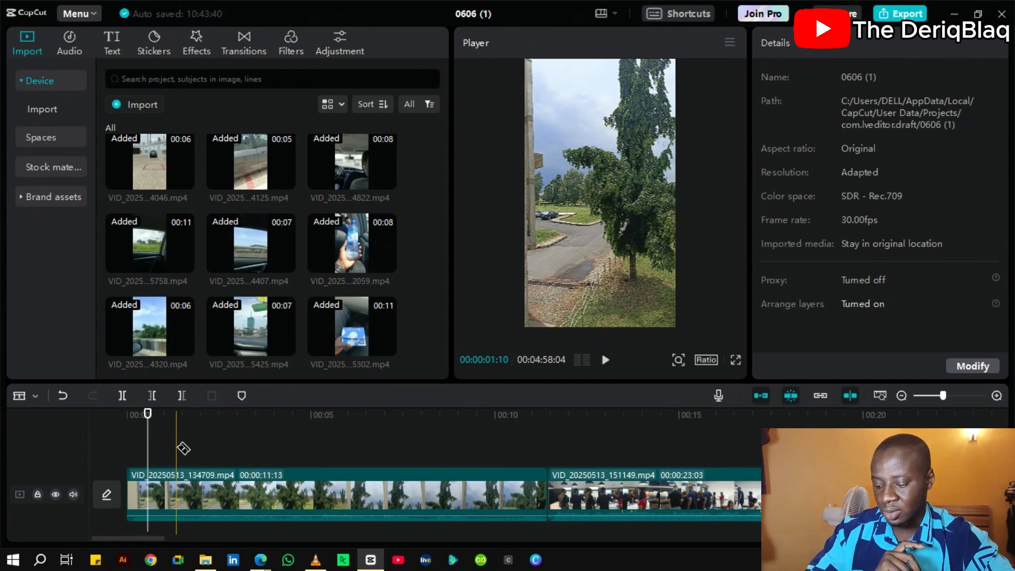
pyautogui.press('a')
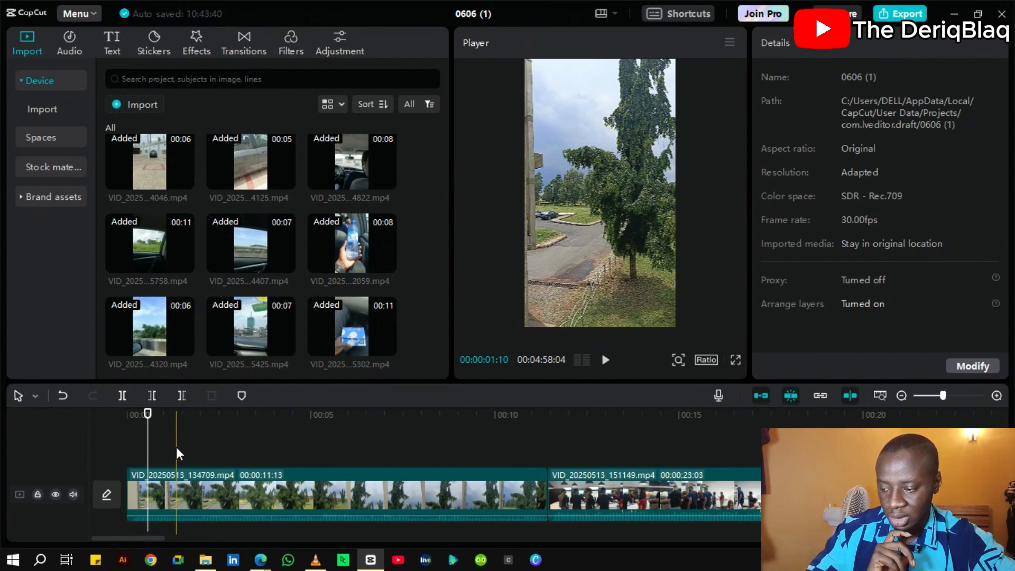
# - Trim the beginning of VID_20250513_134709.mp4 to a clip duration of 00:00:05:00 and place the playhead at 00:00:00:04
pyautogui.click(180, 483)
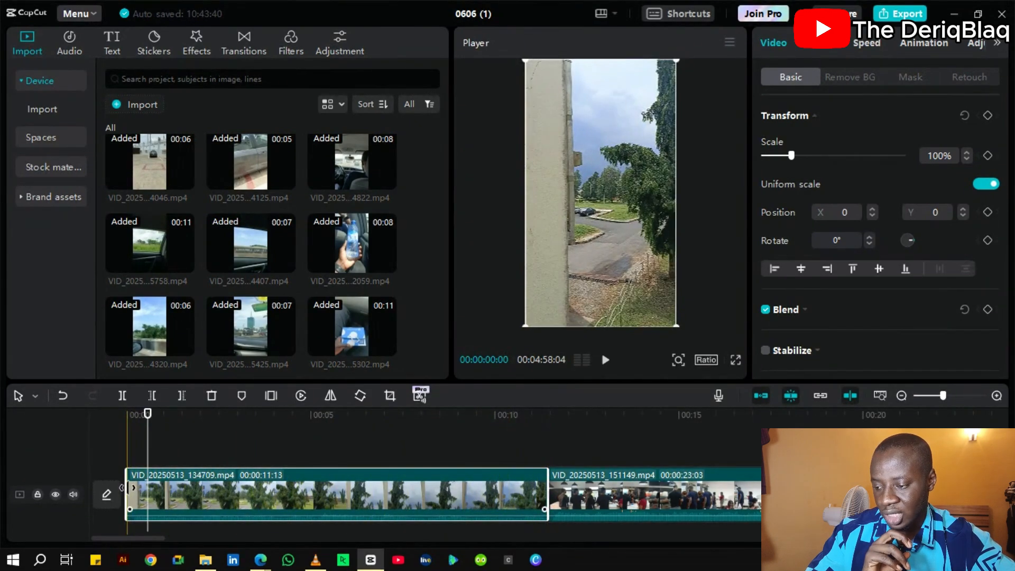
pyautogui.moveTo(128, 487); pyautogui.dragTo(364, 492)
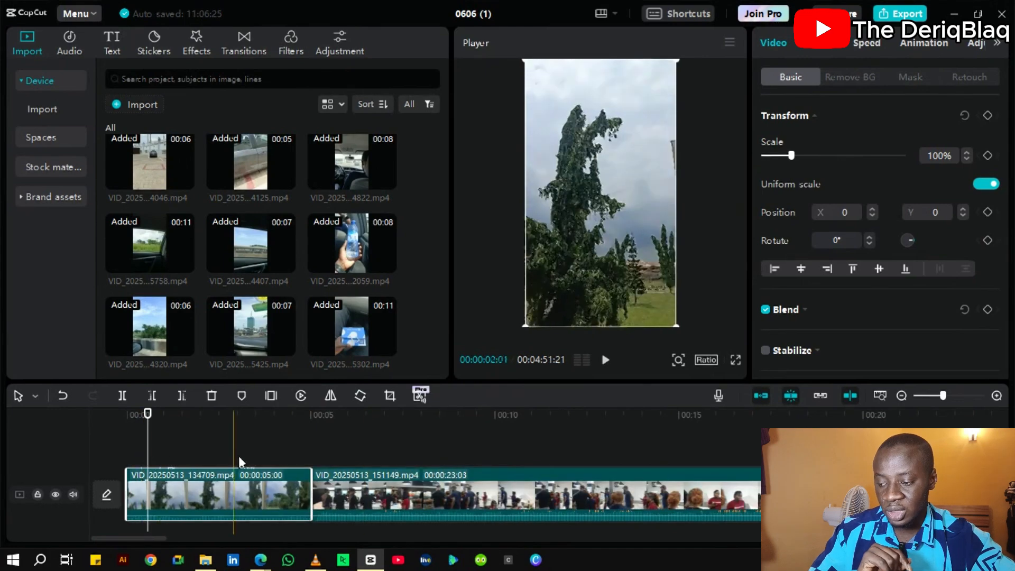
pyautogui.click(132, 448)
pyautogui.click(132, 449)
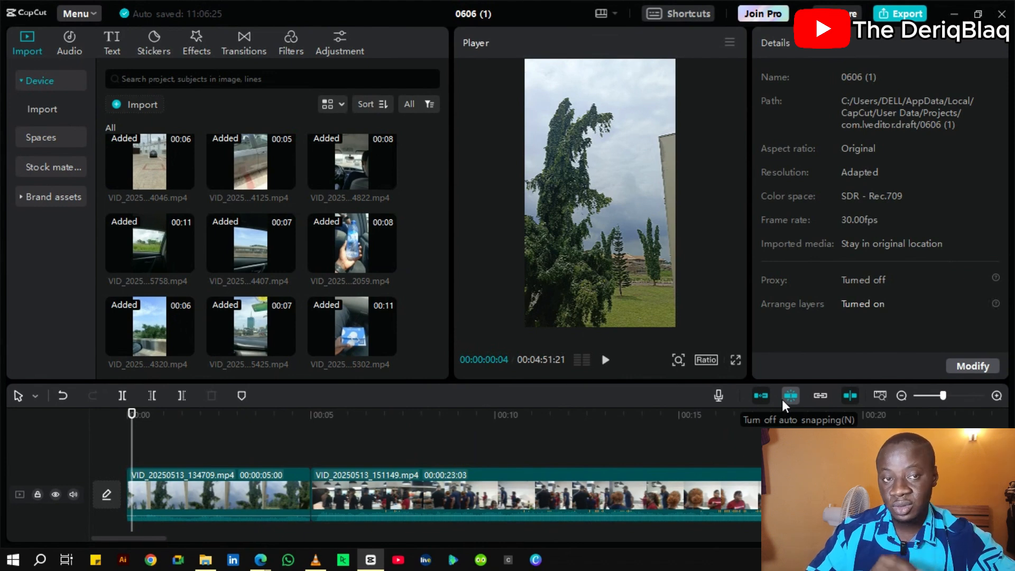
# - Split the second clip, VID_20250513_151149.mp4, at 00:00:18:22, where the empty dining tables appear
pyautogui.click(366, 490)
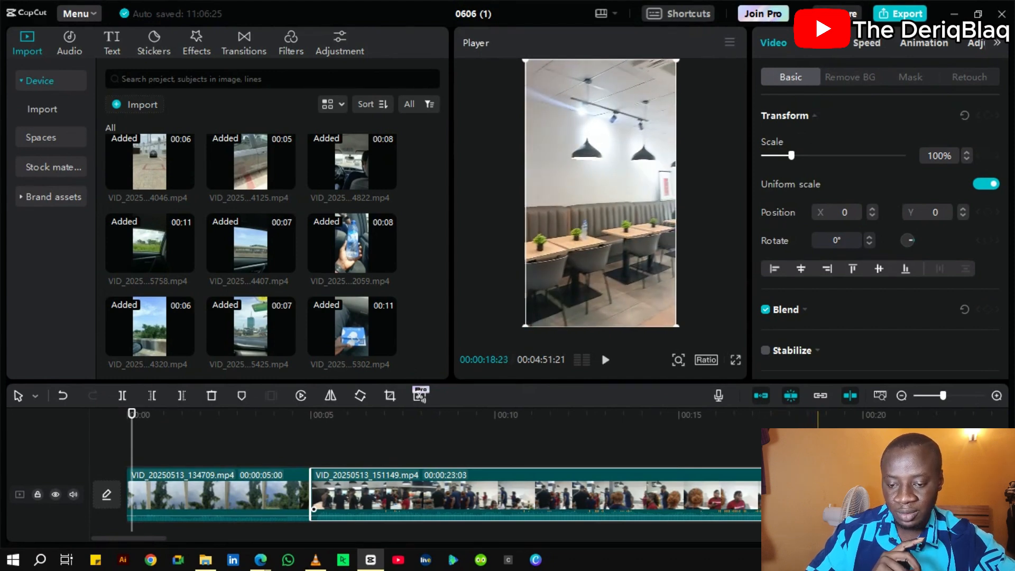
pyautogui.click(814, 443)
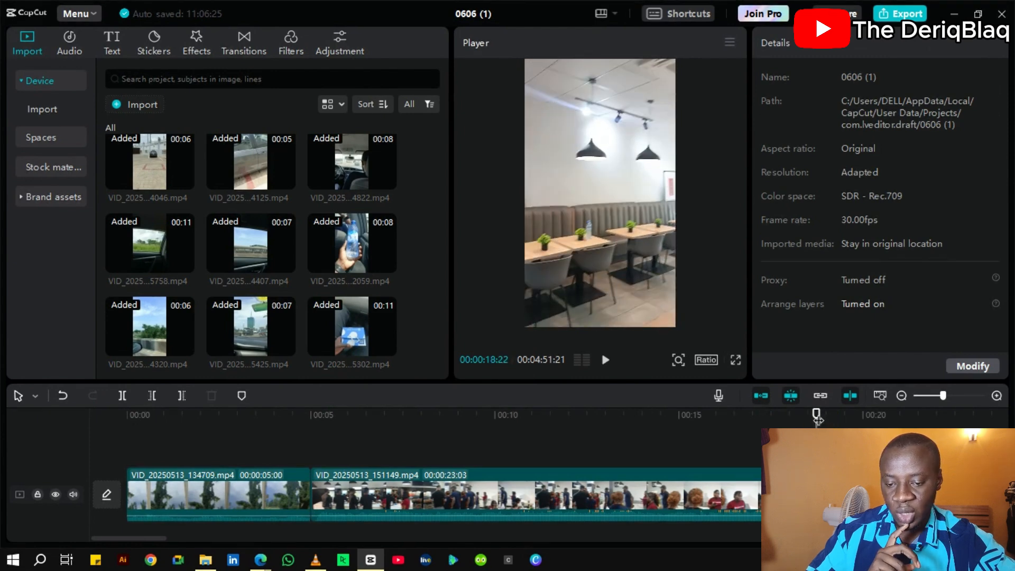
pyautogui.click(313, 507)
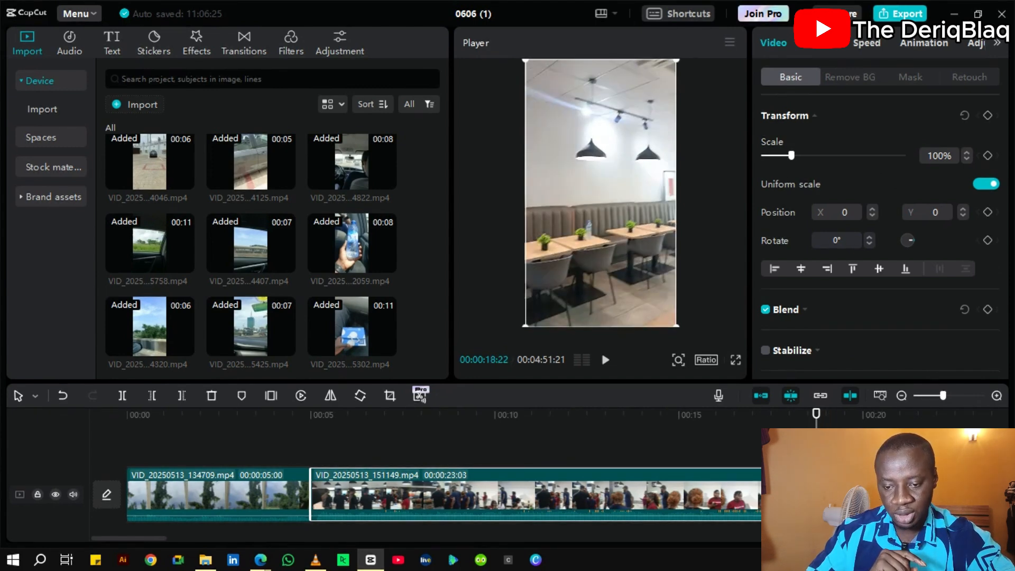
pyautogui.press('b')
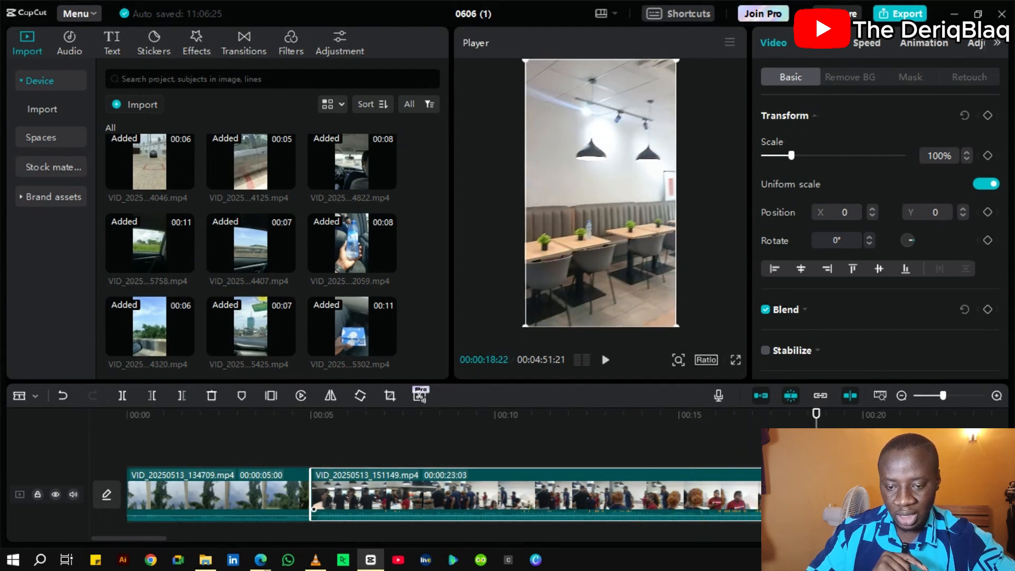
pyautogui.click(815, 494)
# - Delete the first part of the split VID_20250513_151149.mp4 clip and trim the end of the remaining part to a duration of 00:00:05:22
pyautogui.click(901, 395)
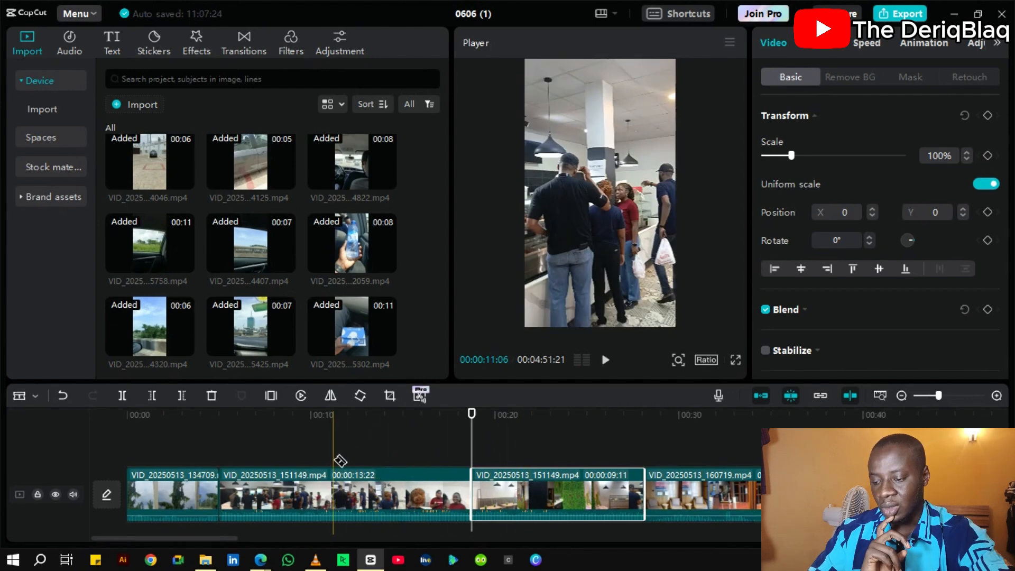
pyautogui.click(362, 480)
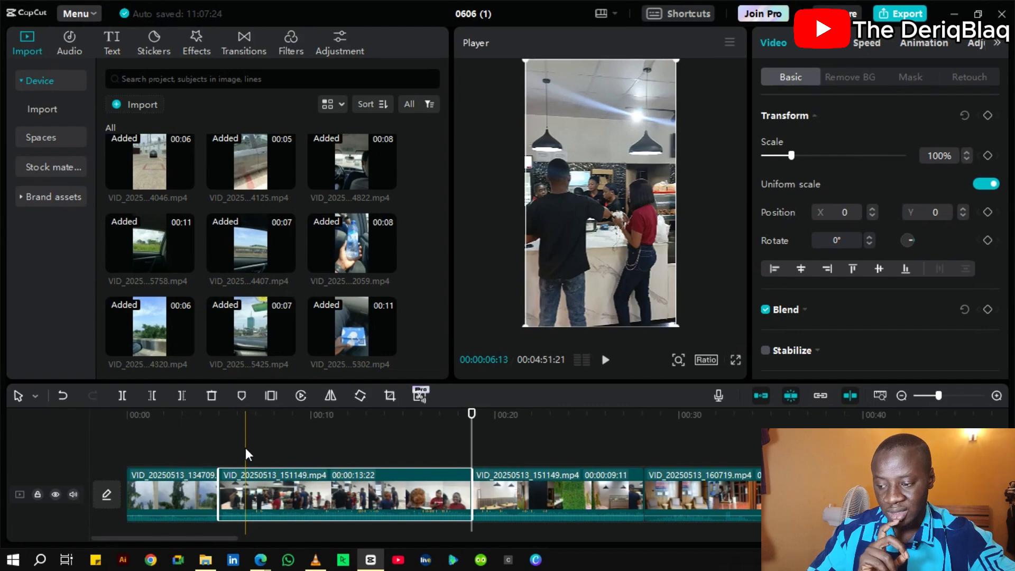
pyautogui.press('Delete')
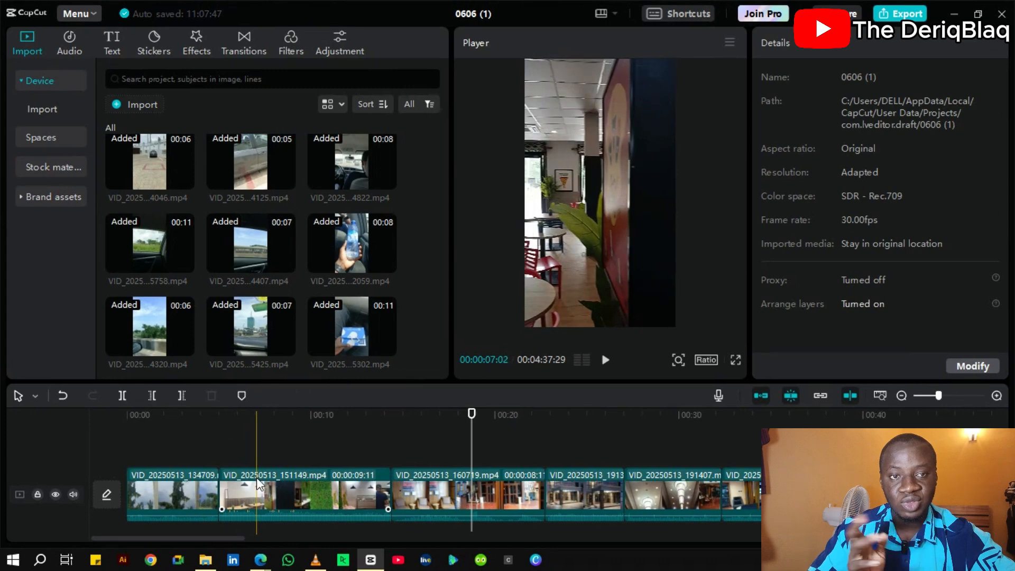
pyautogui.click(305, 481)
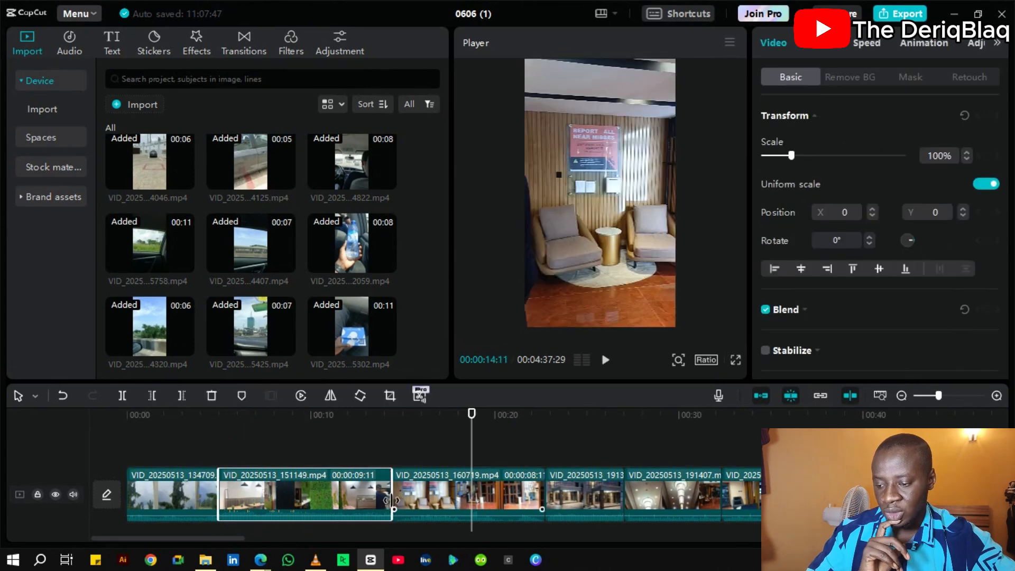
pyautogui.moveTo(392, 499); pyautogui.dragTo(325, 495)
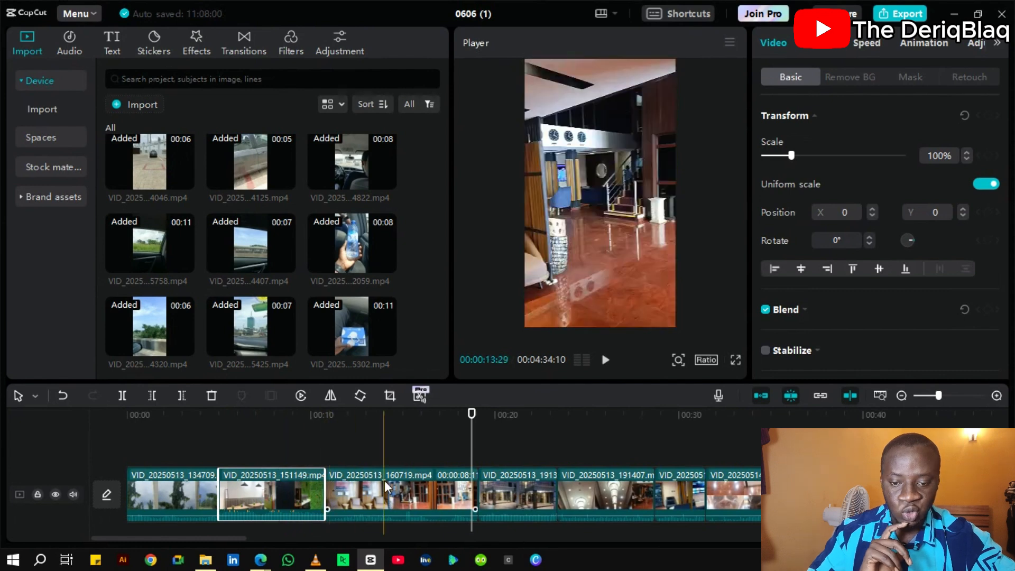
# - Fine-trim the end of the remaining VID_20250513_151149.mp4 clip to a duration of exactly 00:00:05:00
pyautogui.click(996, 397)
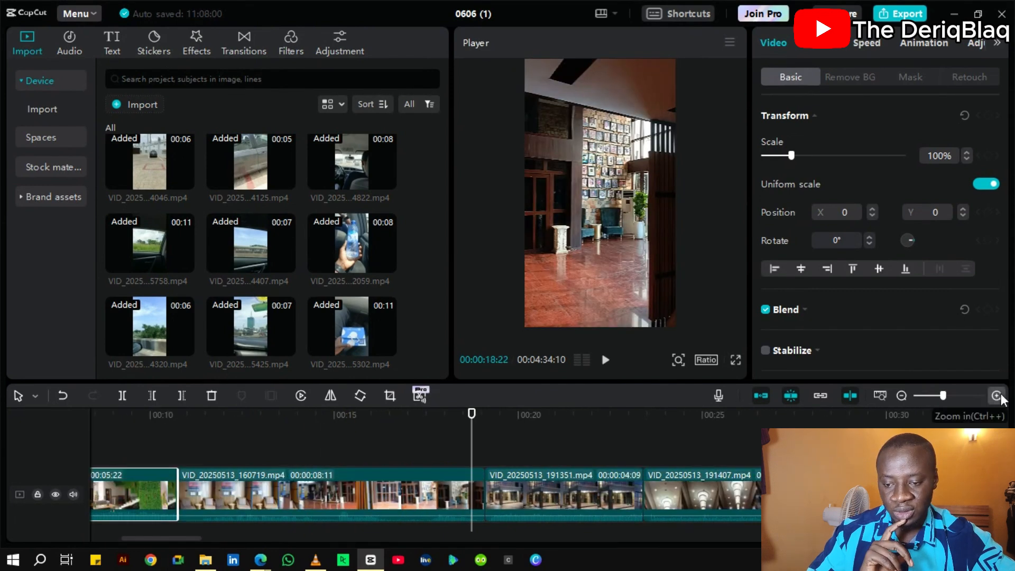
pyautogui.click(996, 396)
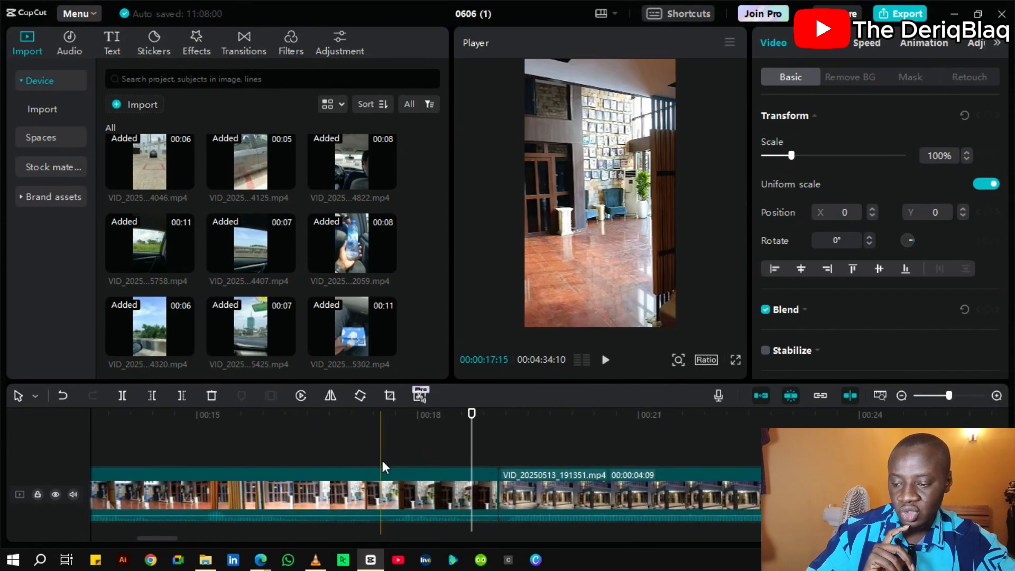
pyautogui.hscroll(-5, 382, 461)
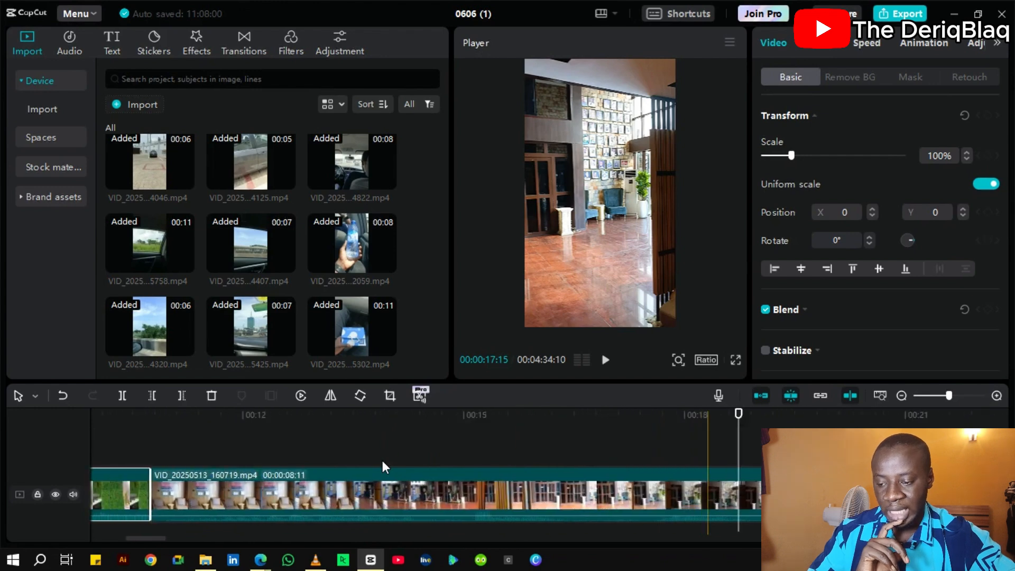
pyautogui.hscroll(-8, 382, 461)
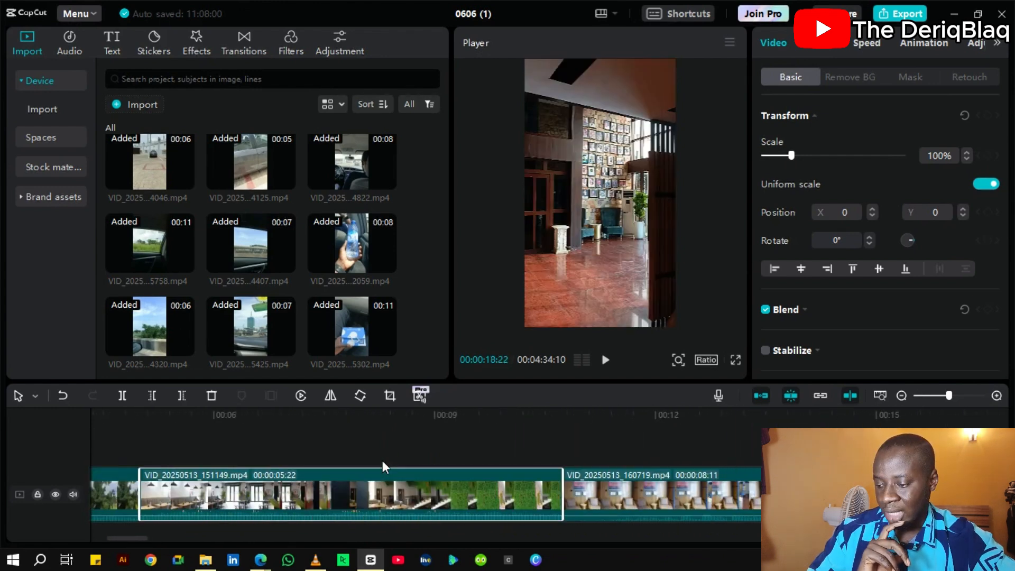
pyautogui.moveTo(137, 539); pyautogui.dragTo(108, 531)
pyautogui.click(481, 454)
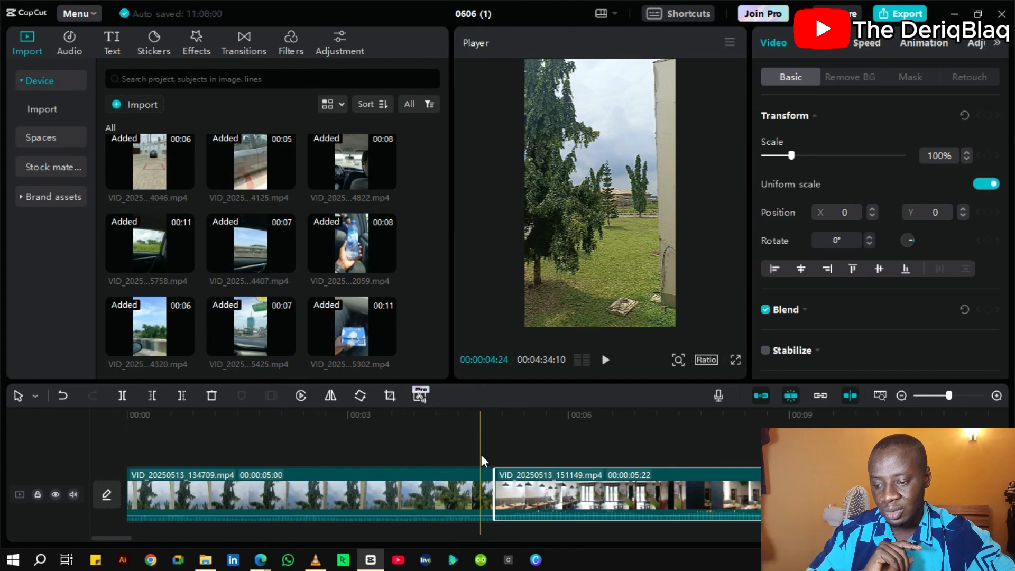
pyautogui.hscroll(3, 481, 454)
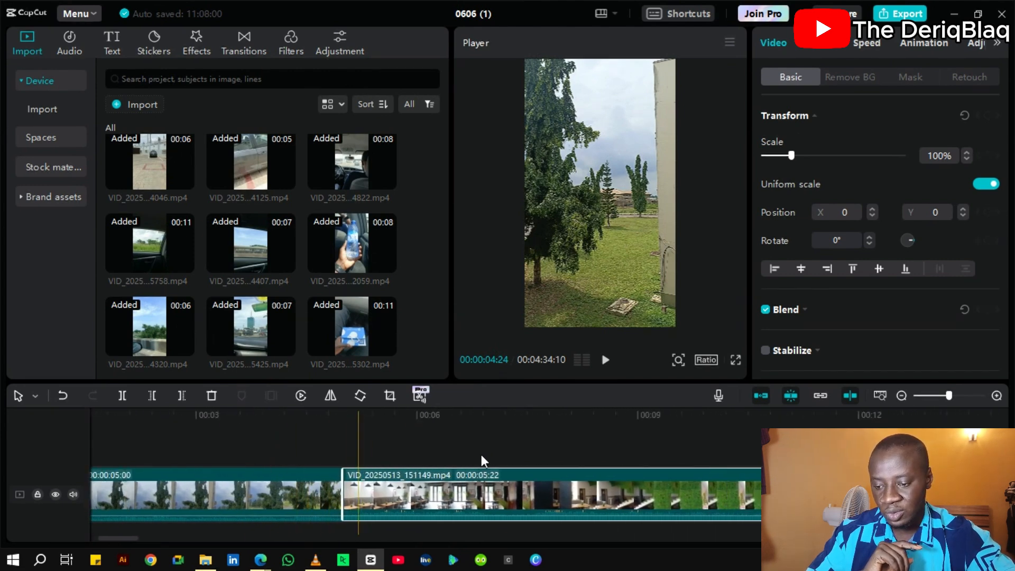
pyautogui.hscroll(1, 481, 454)
pyautogui.click(327, 482)
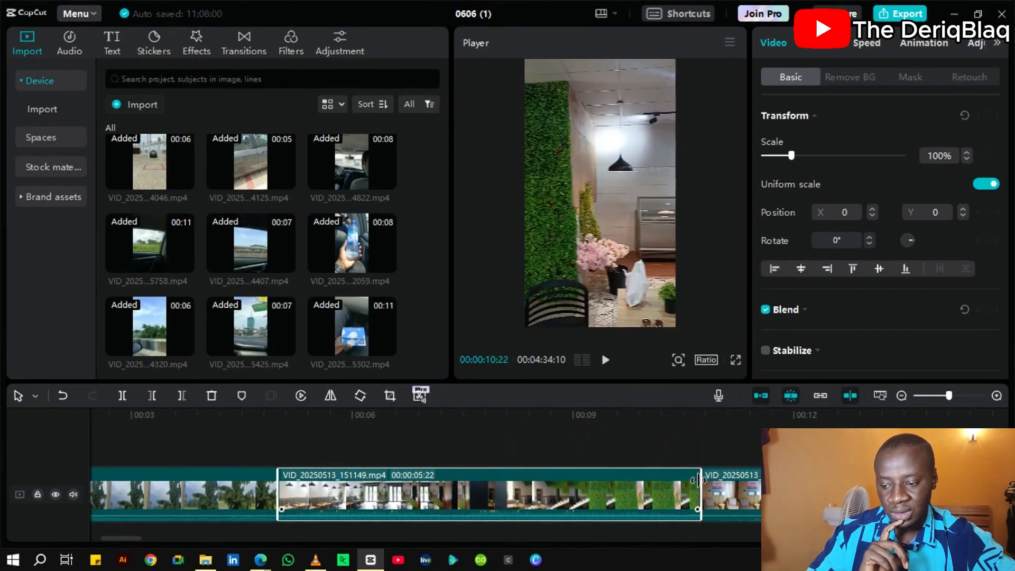
pyautogui.moveTo(697, 480); pyautogui.dragTo(646, 485)
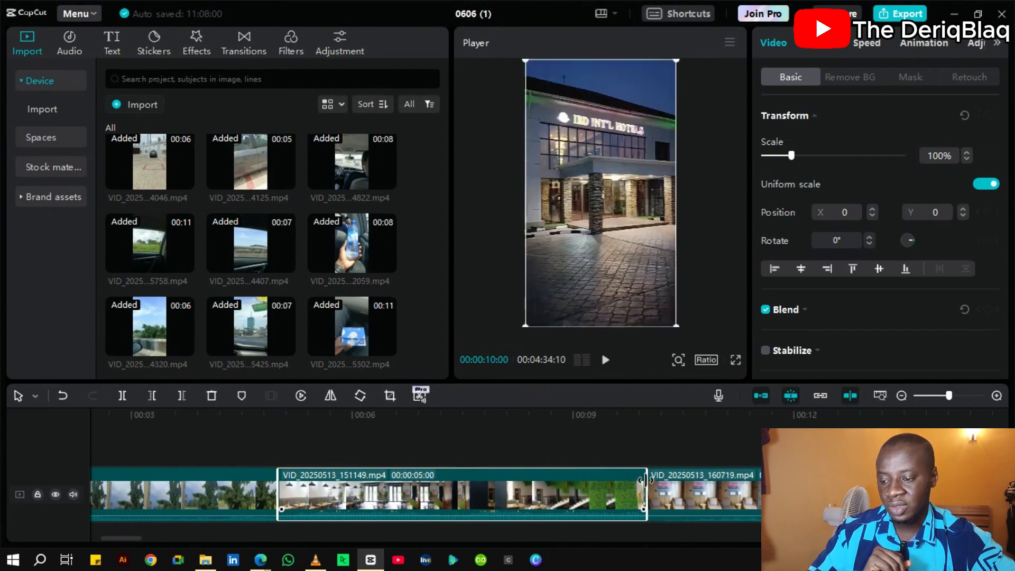
# - Place the playhead within the second clip, then select the third clip, VID_20250513_160719.mp4
pyautogui.click(543, 444)
pyautogui.hscroll(5, 502, 449)
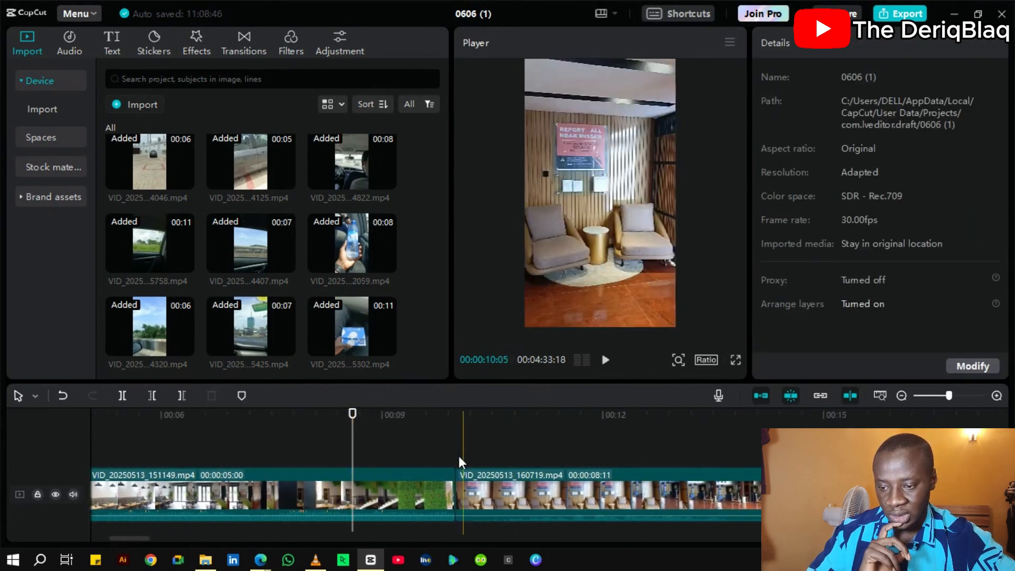
pyautogui.click(486, 489)
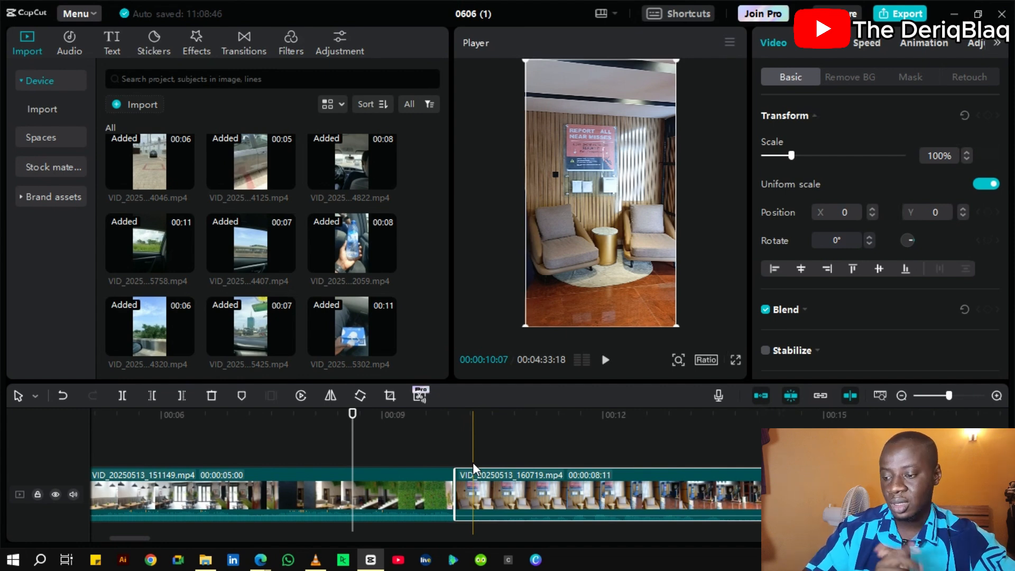
pyautogui.scroll(-2, 472, 462)
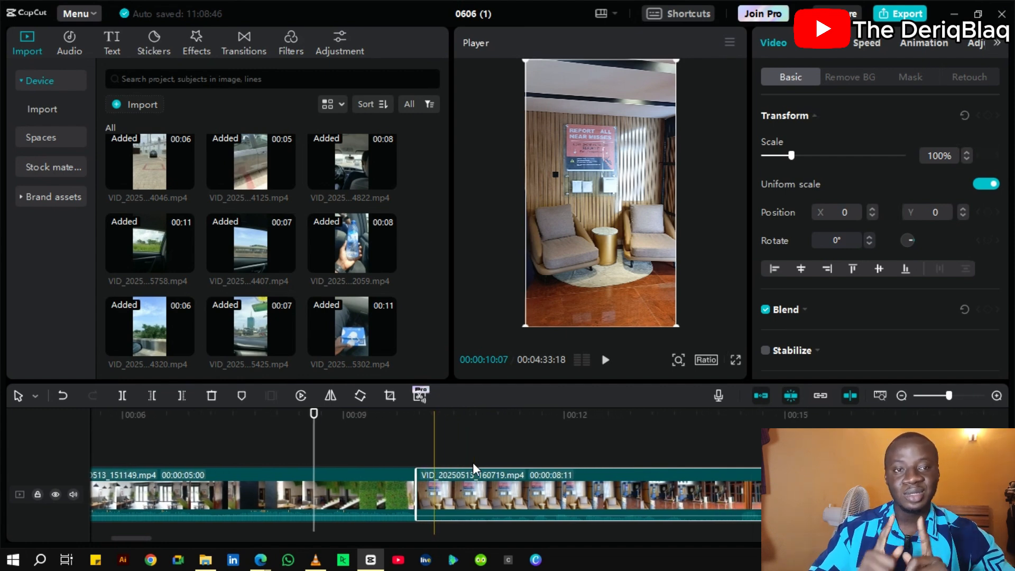